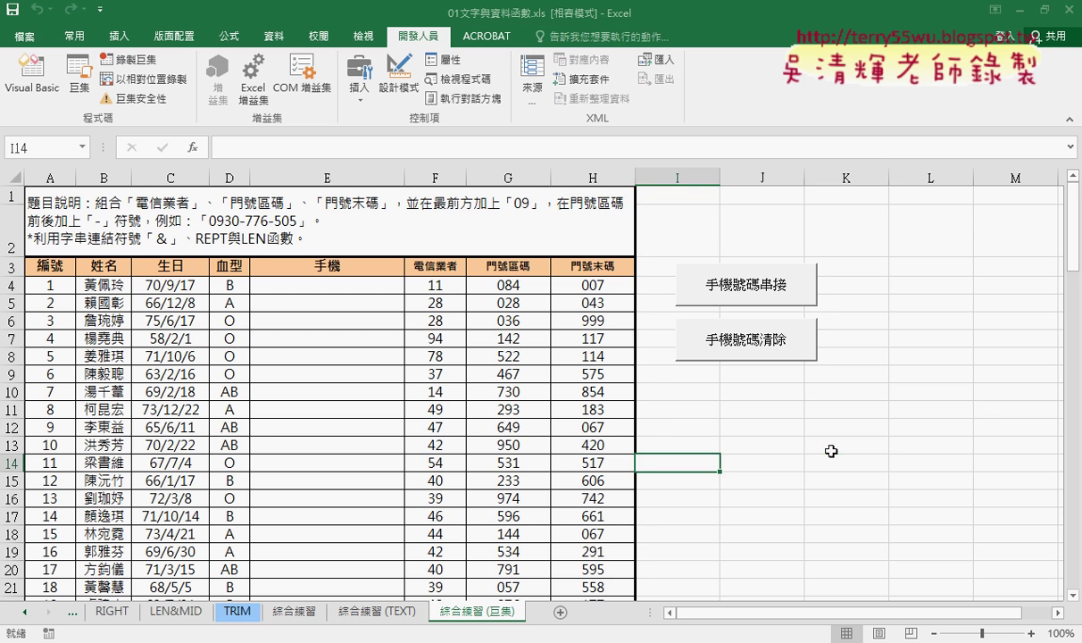
left_click(830, 448)
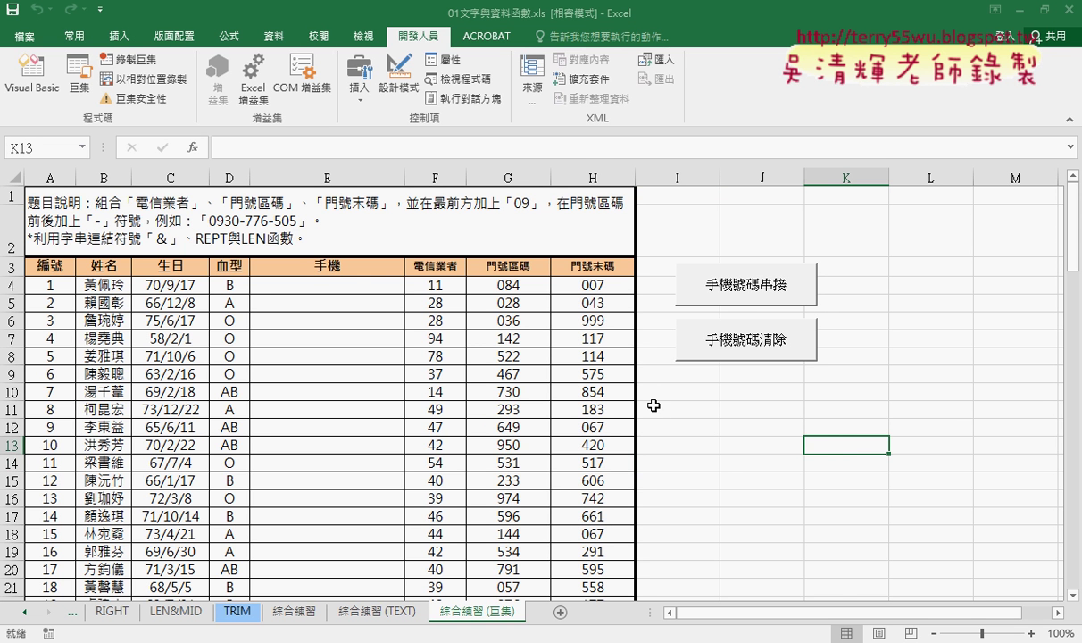
left_click(344, 284)
left_click(746, 299)
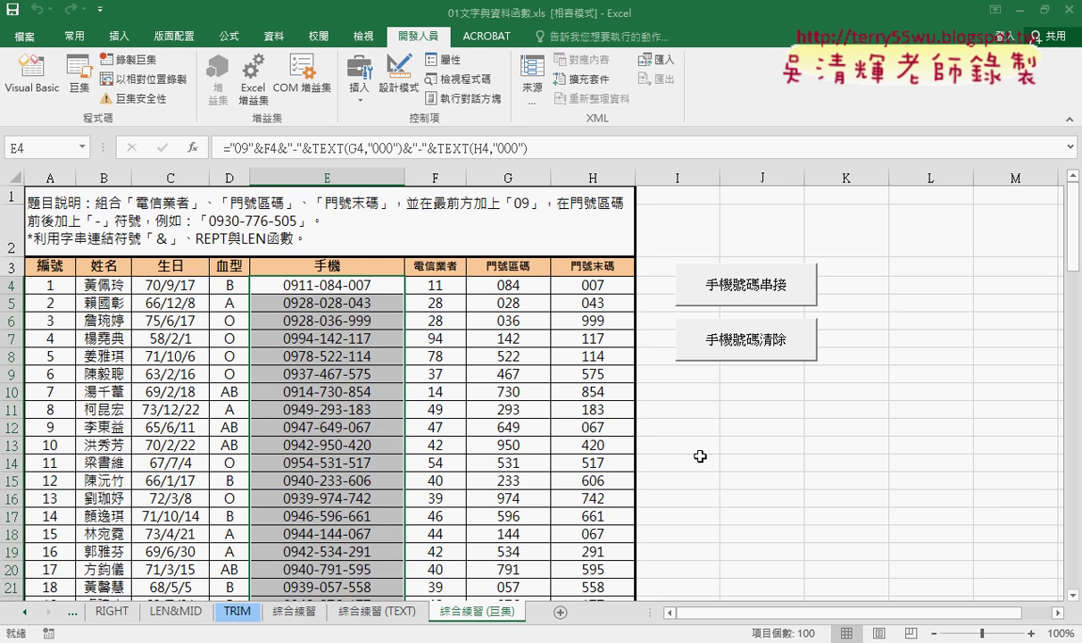
left_click(743, 462)
Inspect E4's formula ="09"&F4&"-"&TEXT(G4,"000")&"-"&TEXT(H4,"000").
left_click(335, 264)
left_click(357, 283)
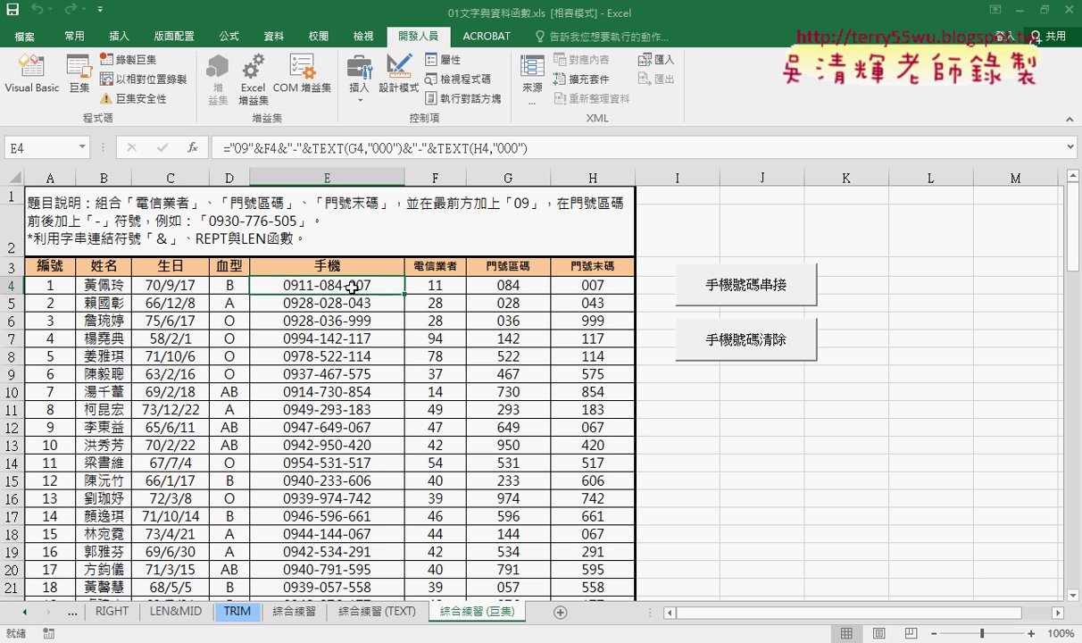
left_click(729, 407)
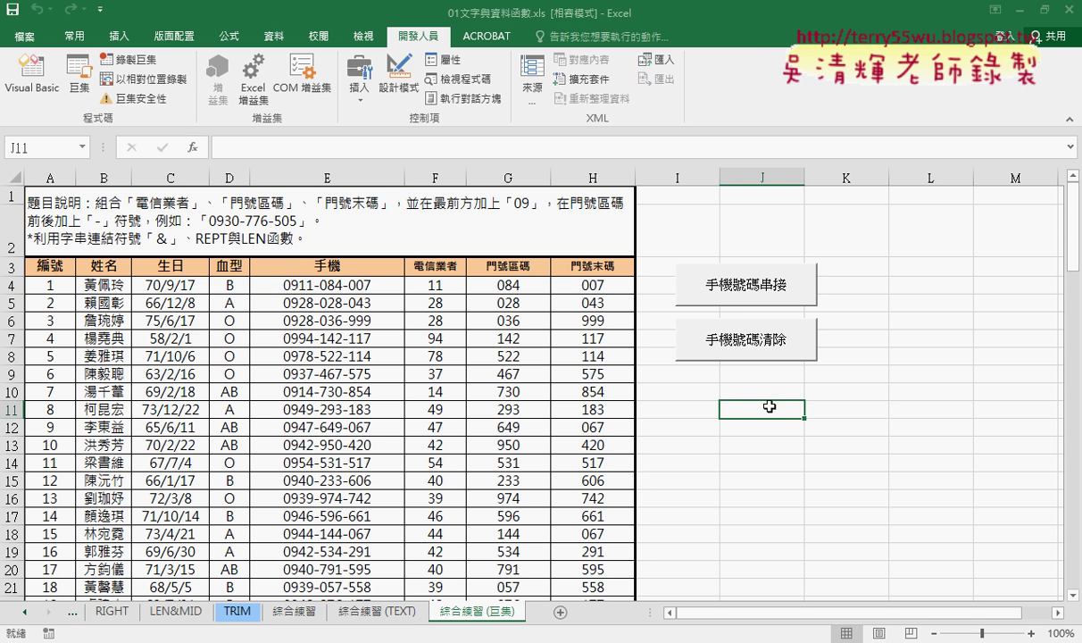
left_click(344, 287)
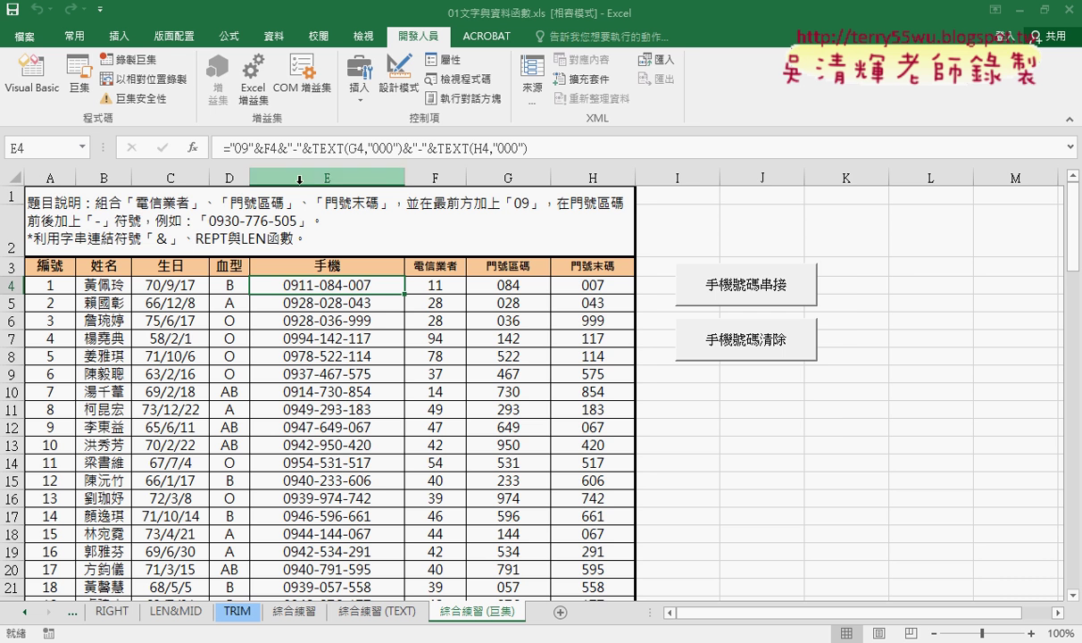
Start recording macro 巨集3 in the current workbook, then select cell E4.
left_click(134, 61)
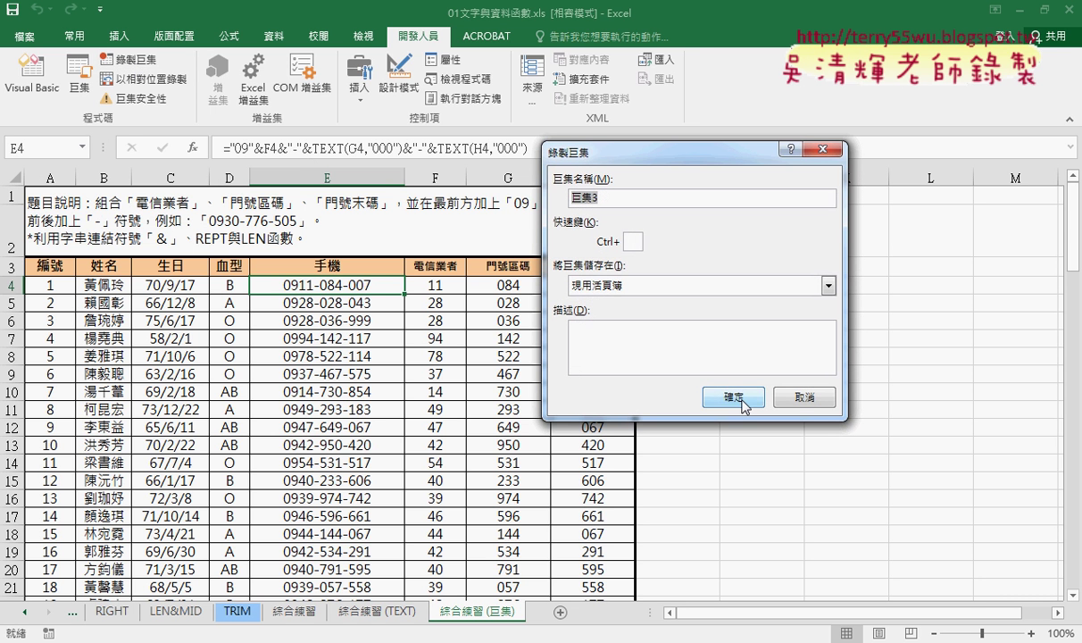
left_click(740, 400)
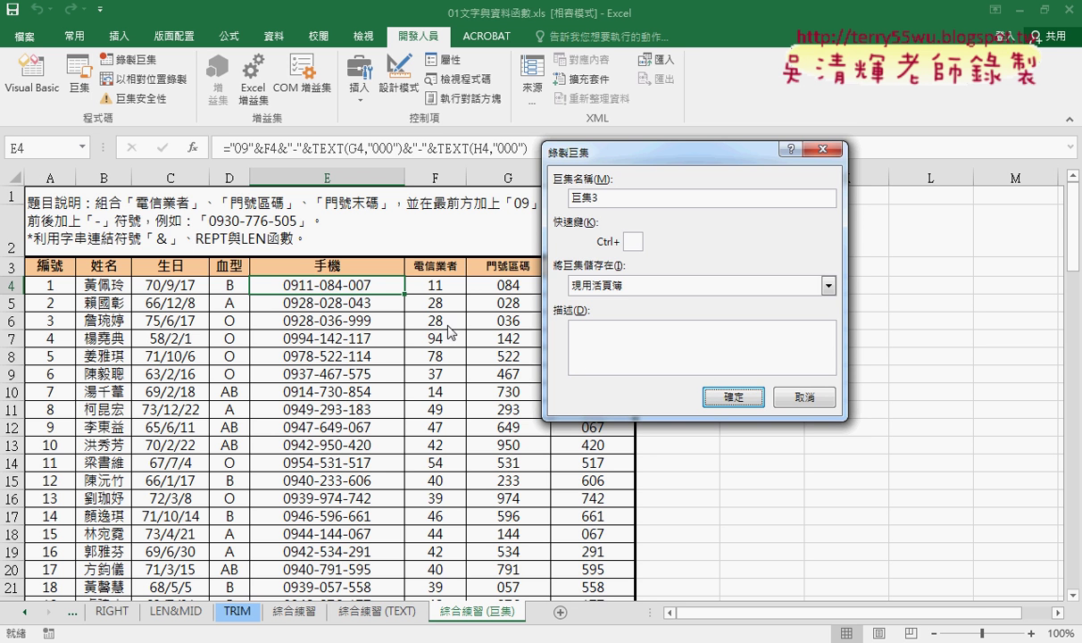
left_click(794, 396)
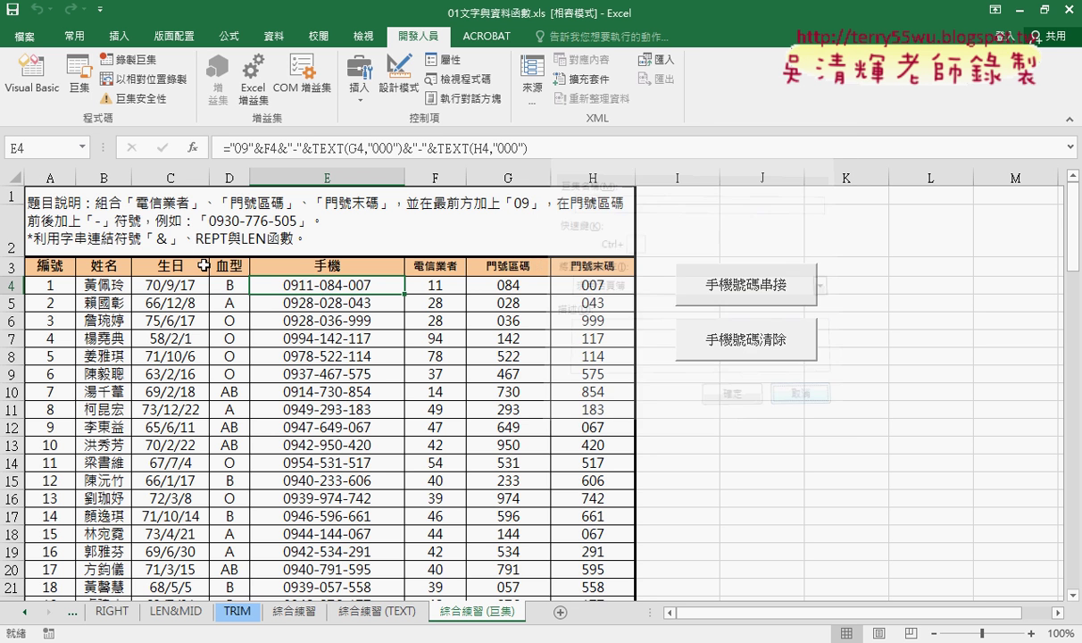
left_click(728, 371)
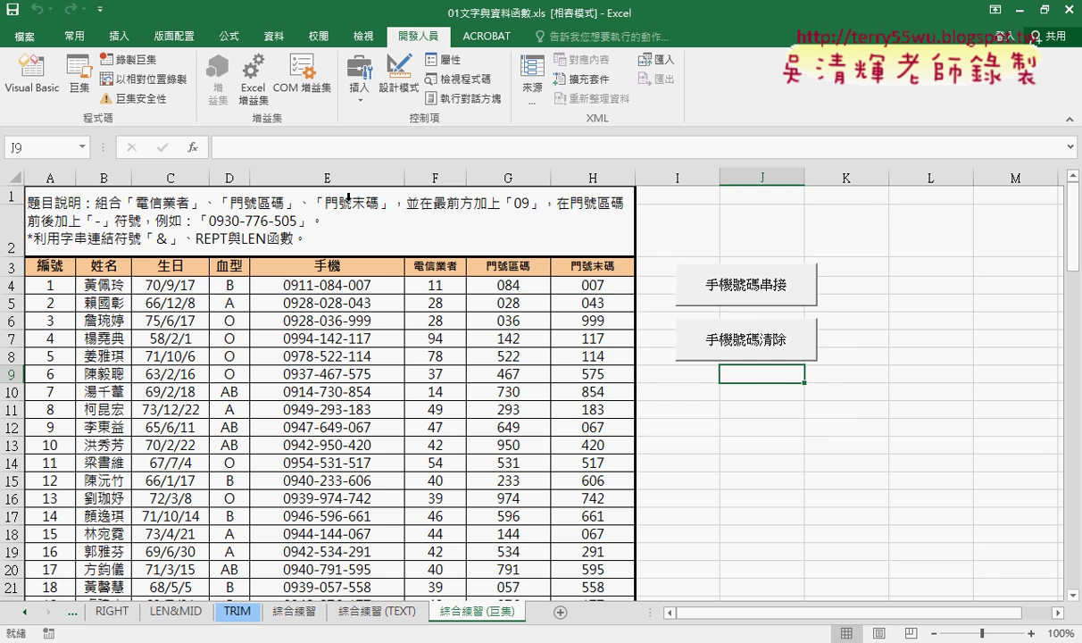
left_click(130, 59)
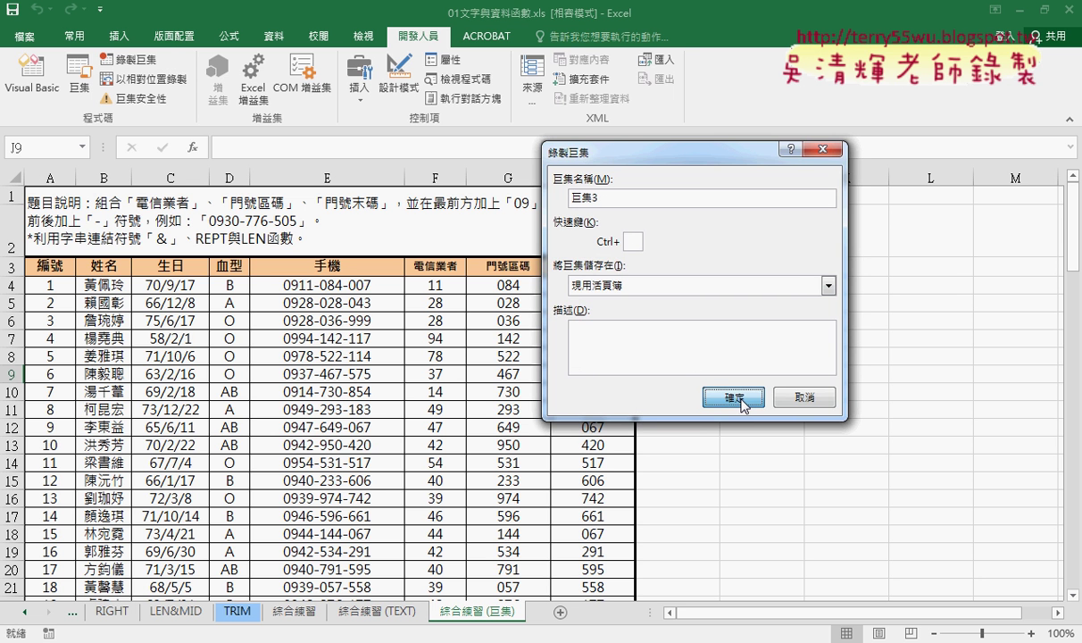
left_click(734, 397)
left_click(382, 288)
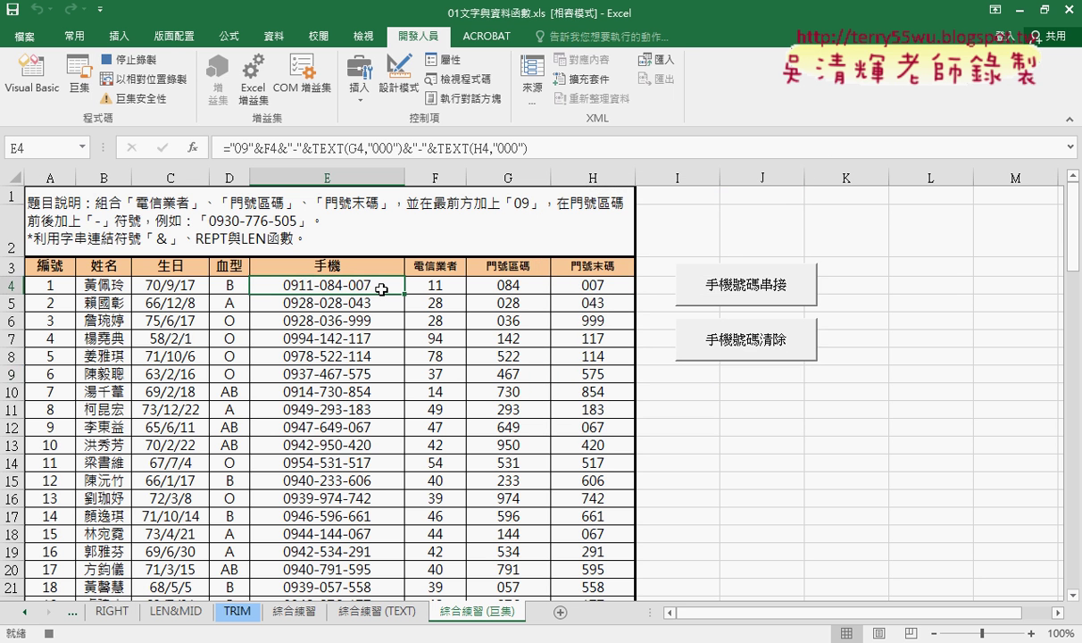
Re-enter E4's phone formula, fill it down to E103, and stop recording 巨集3.
left_click(300, 145)
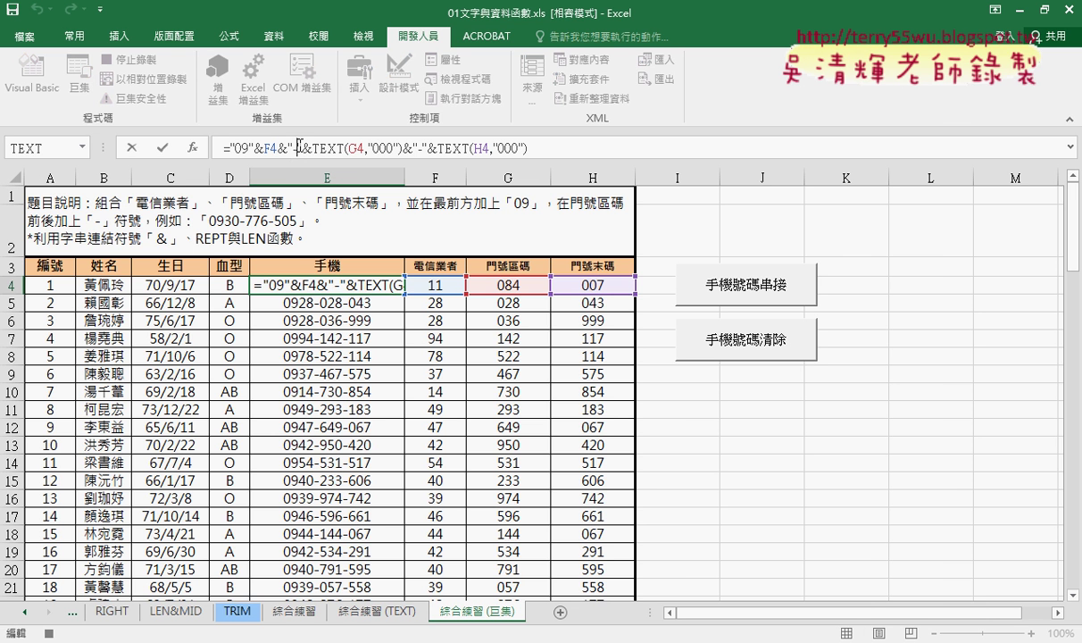
left_click(157, 145)
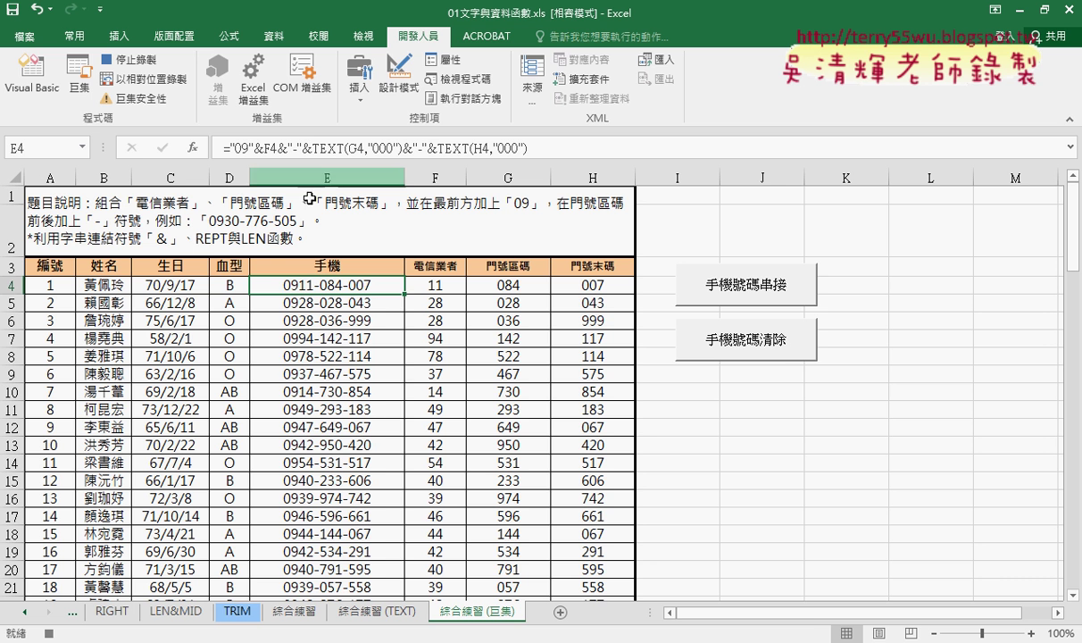
double_click(406, 293)
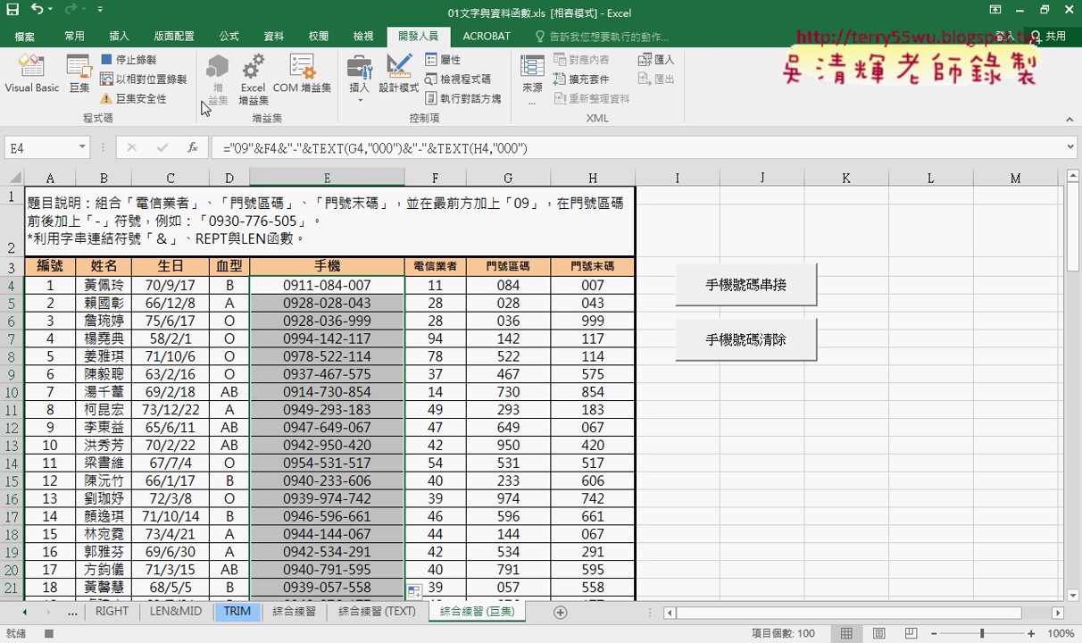
left_click(130, 59)
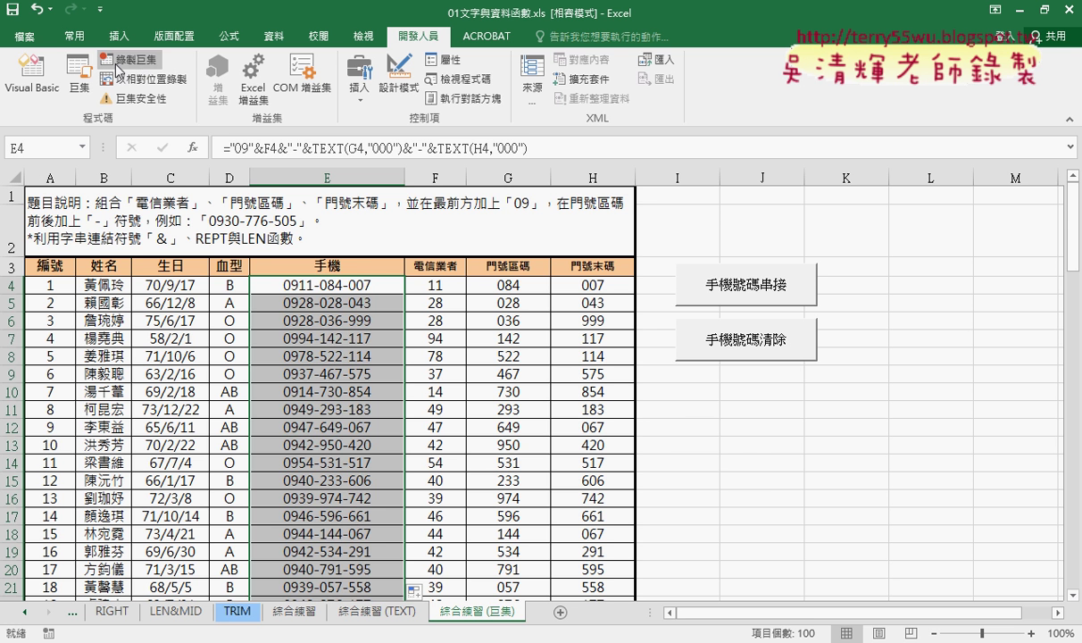
left_click(656, 433)
Clear all phone numbers from column E using Ctrl+Shift+Down and Delete.
left_click(364, 282)
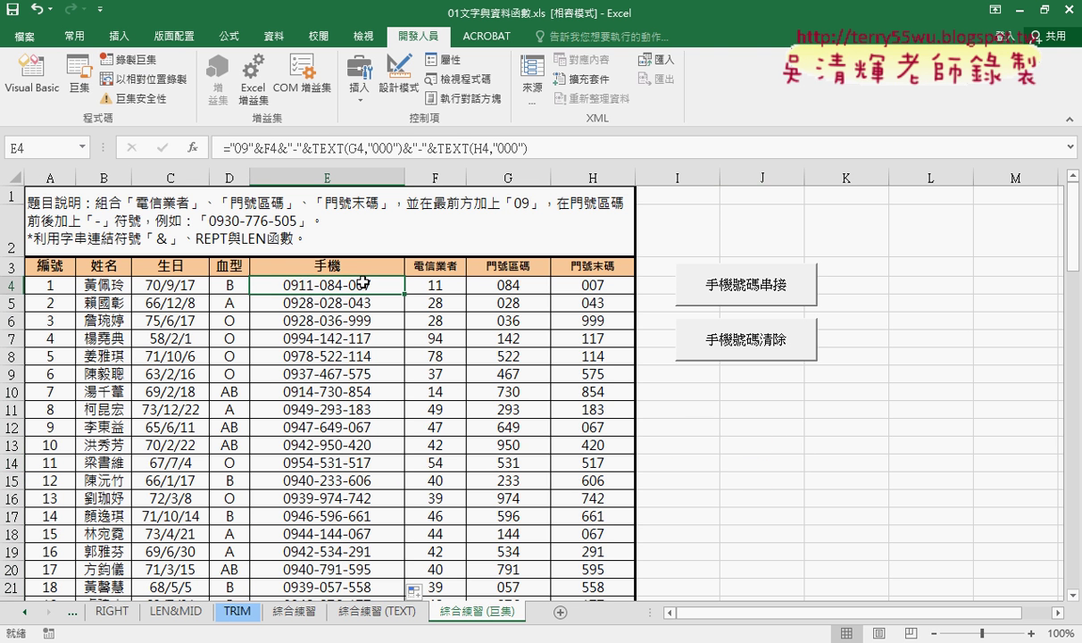
key("ctrl+shift+Down")
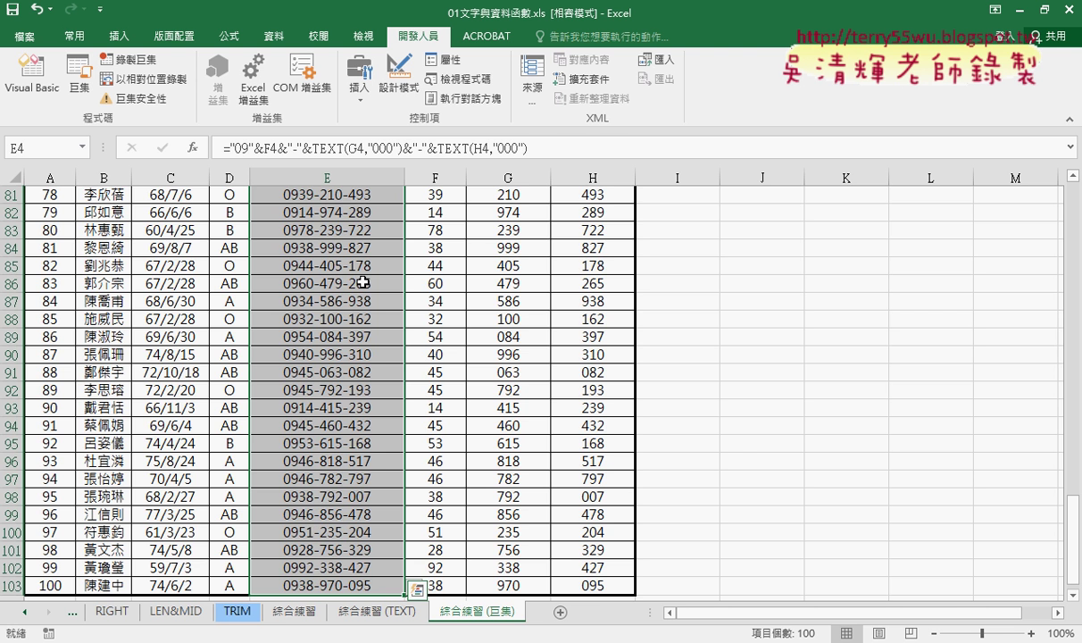
key("Delete")
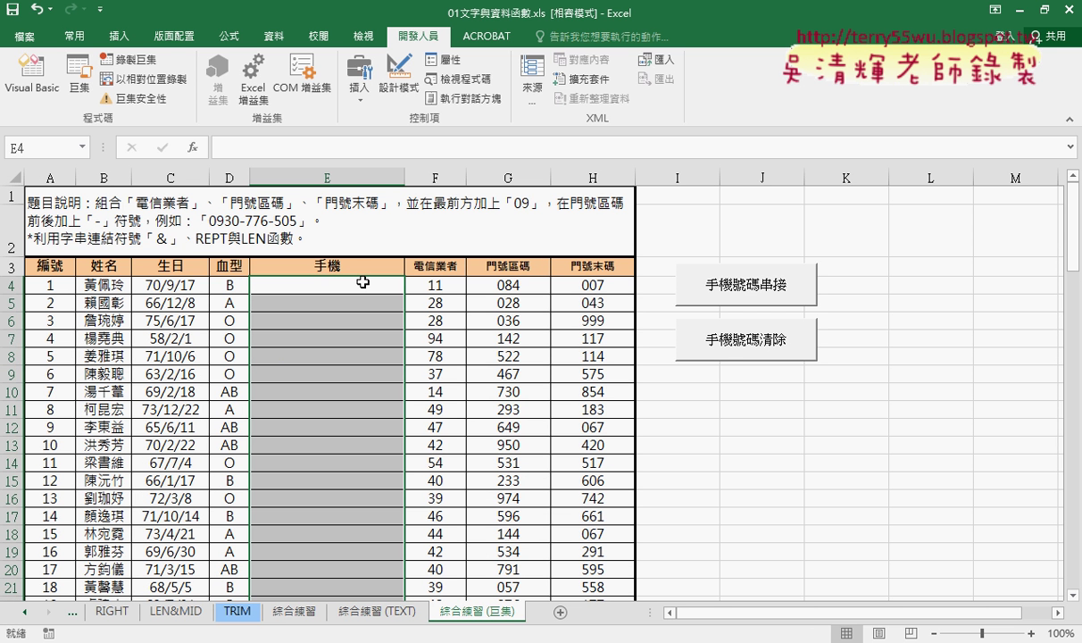
left_click(899, 480)
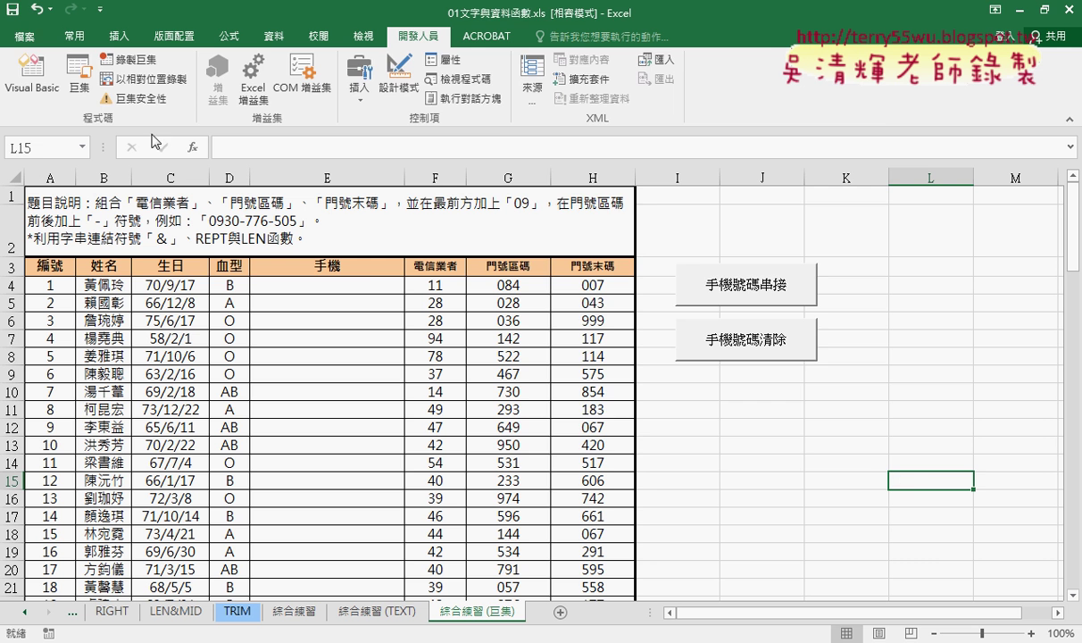
Run 手機號碼串接 and 手機號碼清除 from the Macros list to fill and clear column E.
left_click(79, 76)
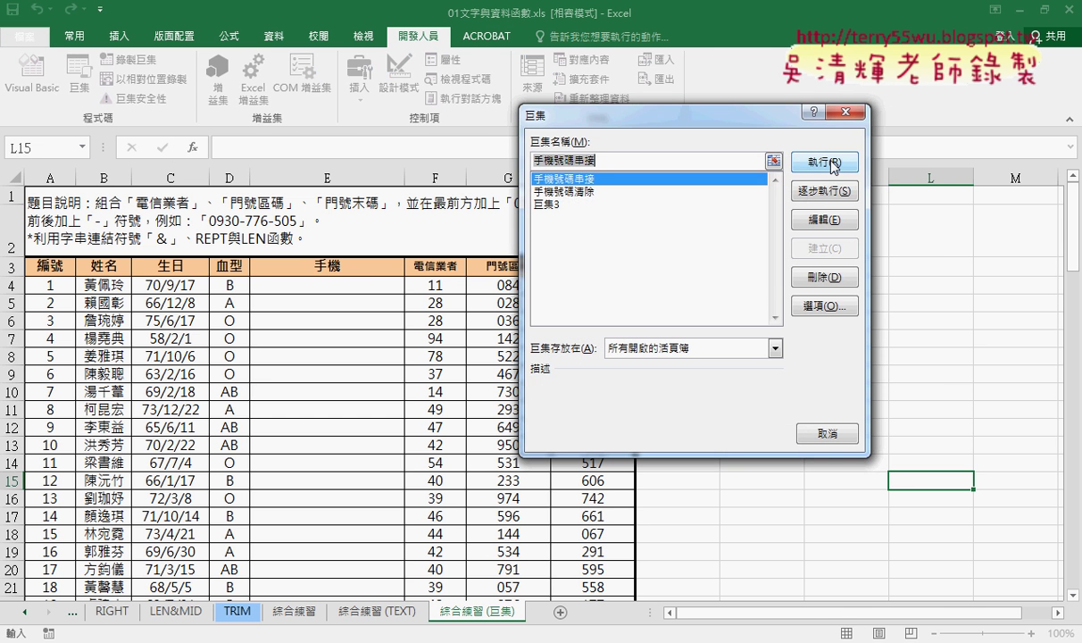
left_click(825, 162)
left_click(79, 76)
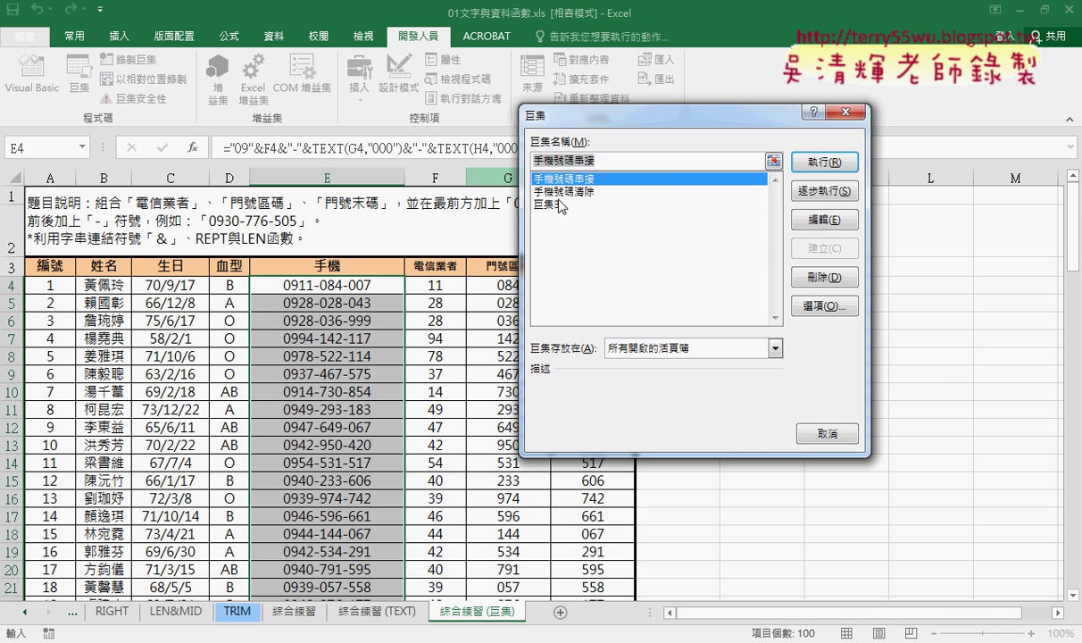
left_click(562, 191)
left_click(825, 162)
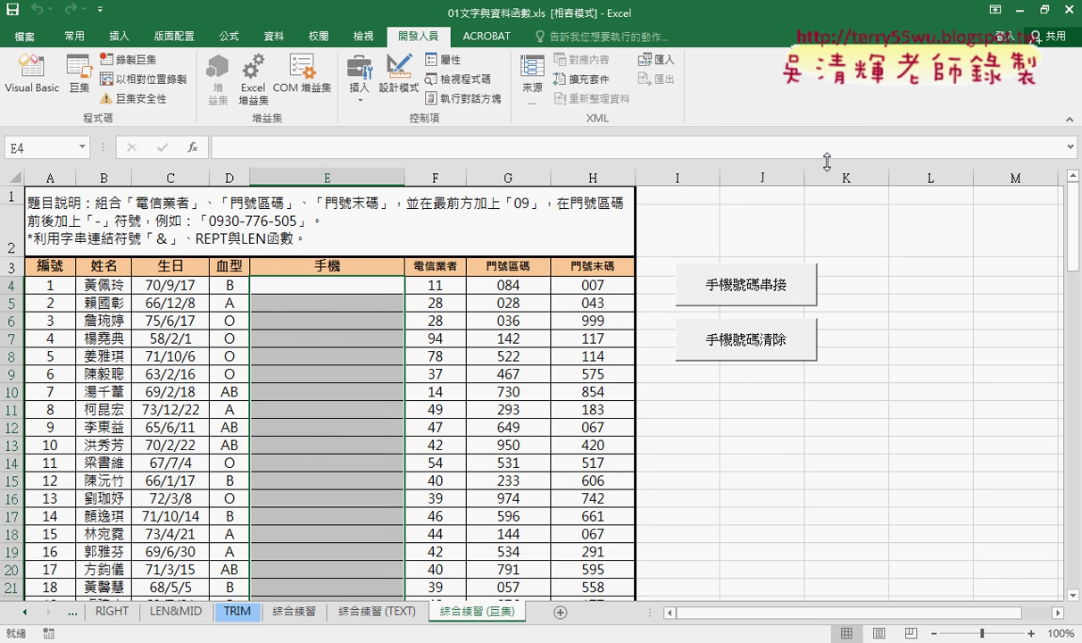
left_click(780, 459)
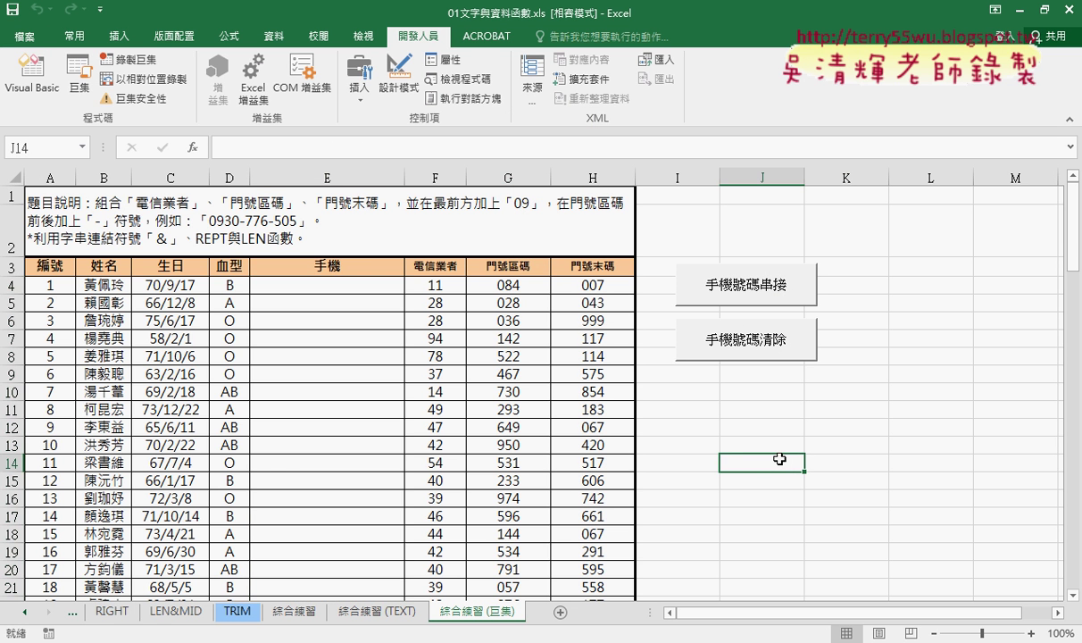
left_click(720, 284)
Cut the two old fill and clear macro buttons off the sheet.
left_click(725, 339)
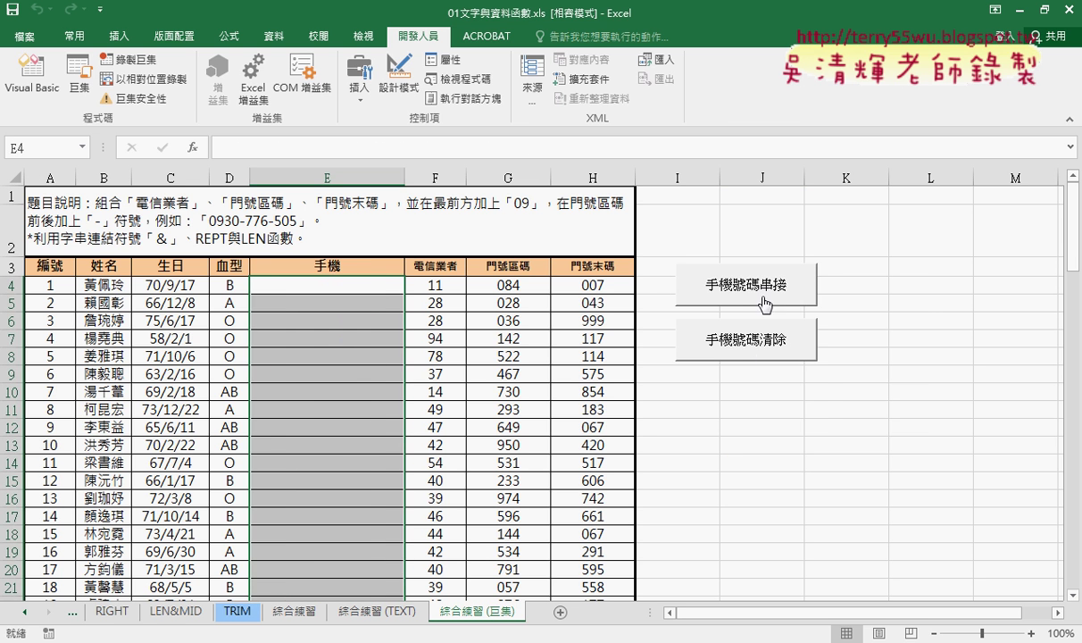
left_click(765, 302)
left_click(725, 335)
right_click(806, 282)
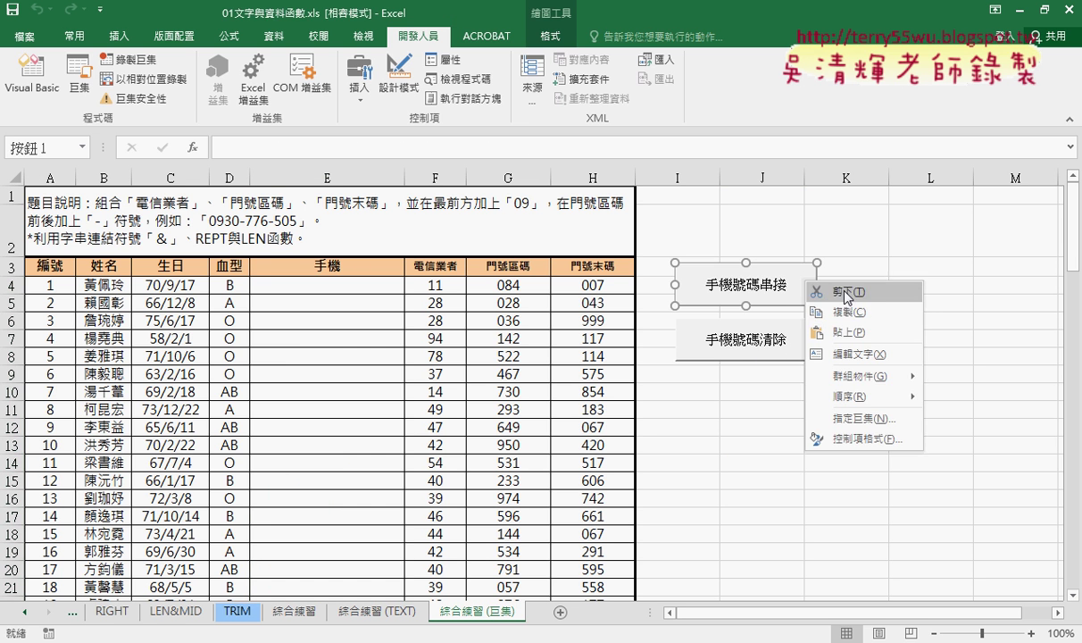
left_click(845, 292)
right_click(812, 332)
left_click(834, 342)
left_click(888, 357)
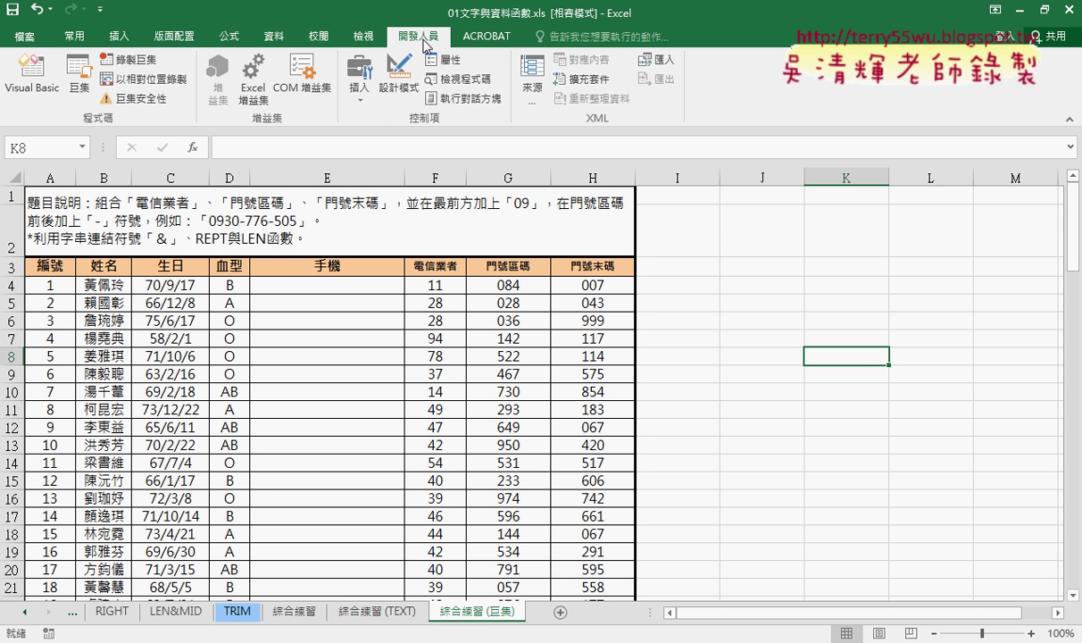
Draw a new Form Controls button to the right of the table.
left_click(356, 100)
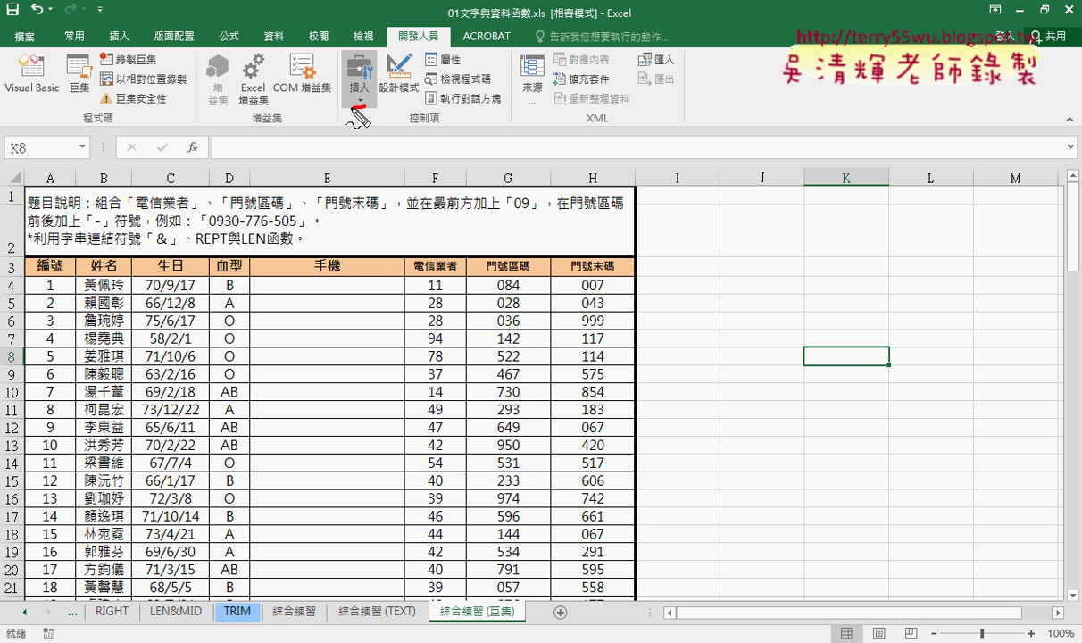
mouse_move(356, 105)
left_mouse_down()
mouse_move(362, 80)
mouse_move(363, 108)
left_mouse_up()
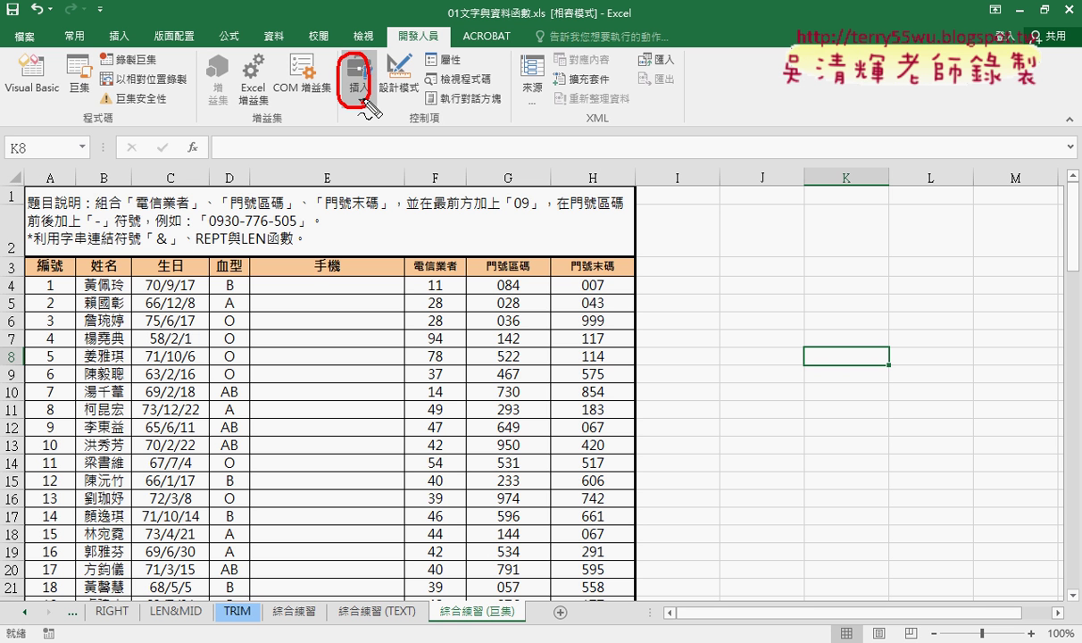
key("Escape")
left_click(359, 89)
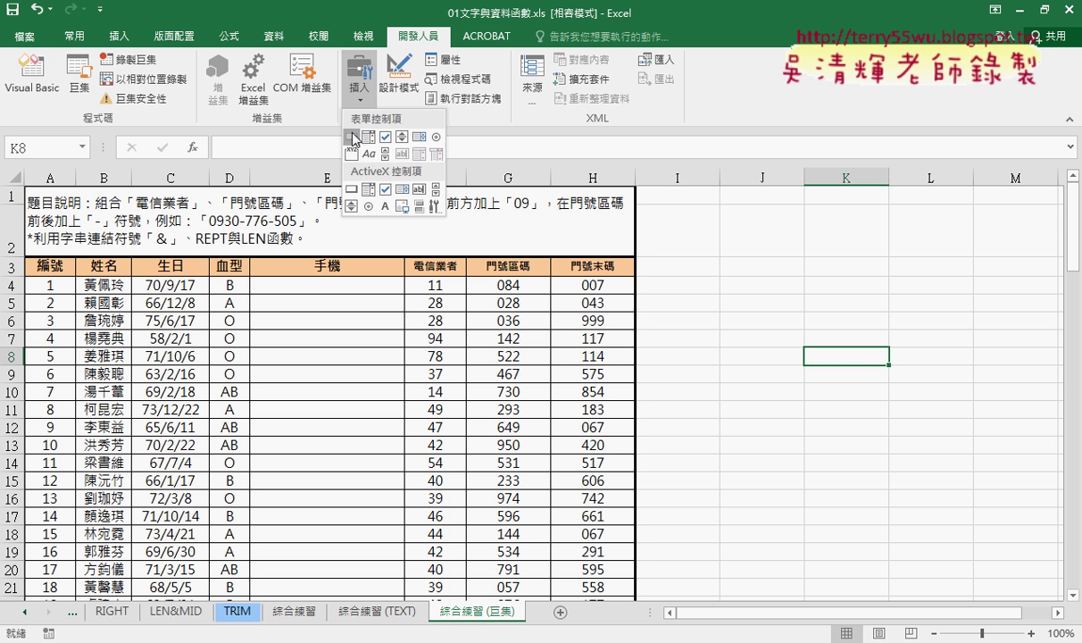
left_click(352, 137)
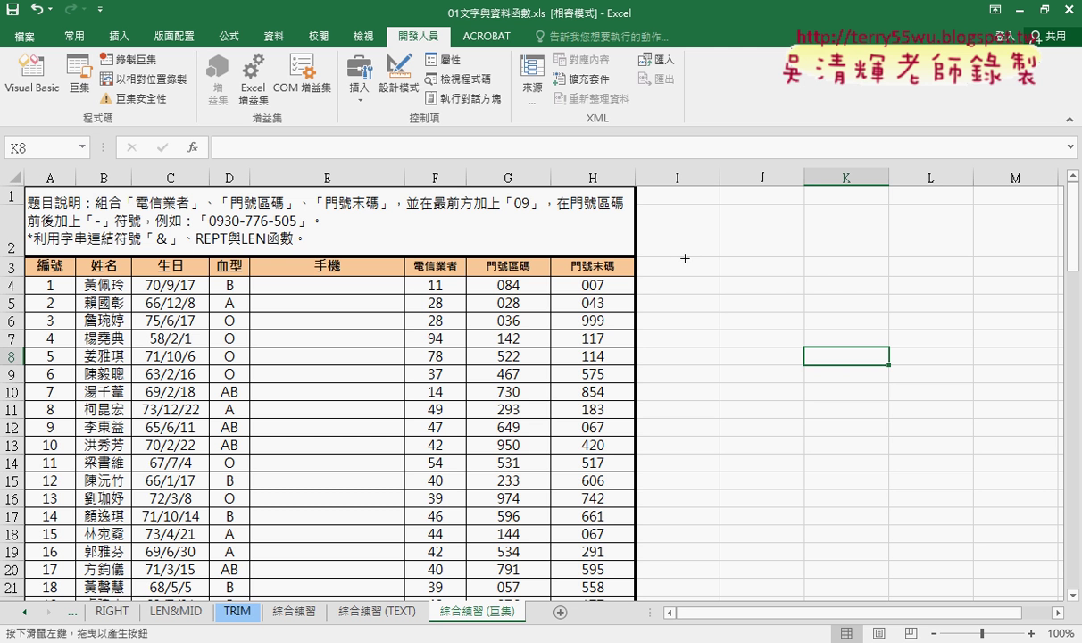
mouse_move(678, 257)
left_mouse_down()
mouse_move(845, 302)
mouse_move(936, 419)
mouse_move(973, 444)
mouse_move(848, 357)
mouse_move(803, 308)
mouse_move(833, 301)
left_mouse_up()
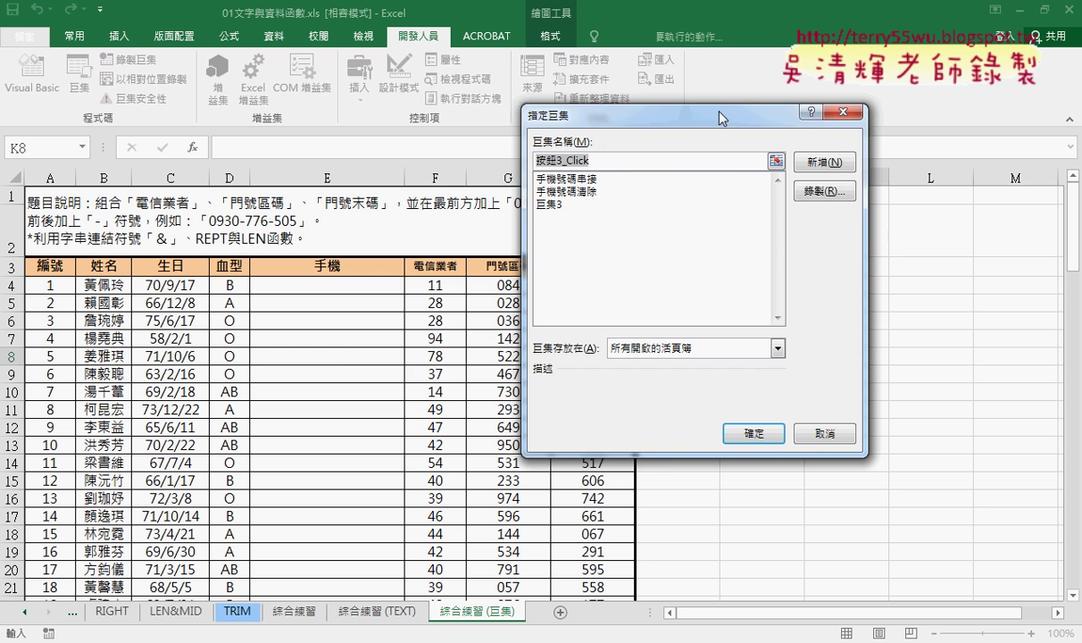
Assign the 手機號碼串接 macro to the new button, copying its name first.
mouse_move(722, 118)
left_mouse_down()
mouse_move(419, 116)
mouse_move(601, 136)
left_mouse_up()
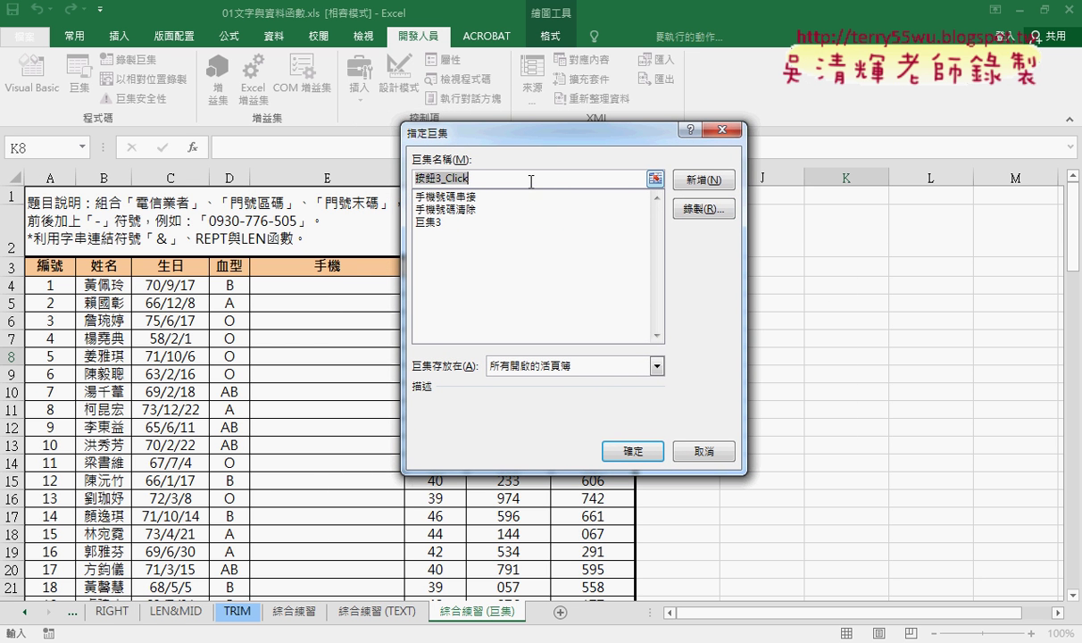
left_click(444, 195)
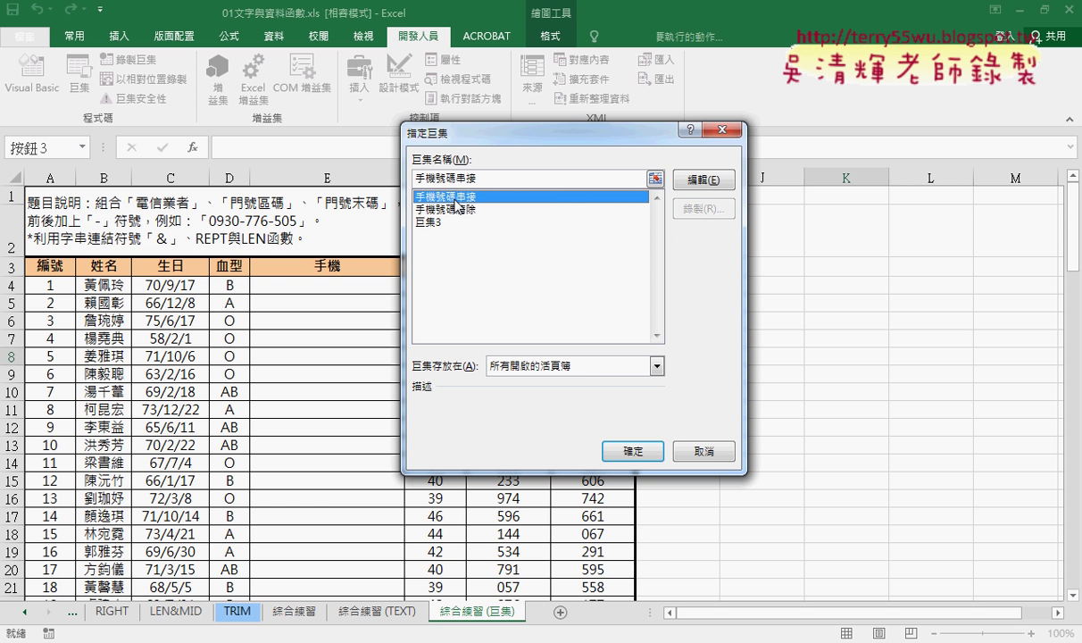
left_click_drag(485, 177, 397, 175)
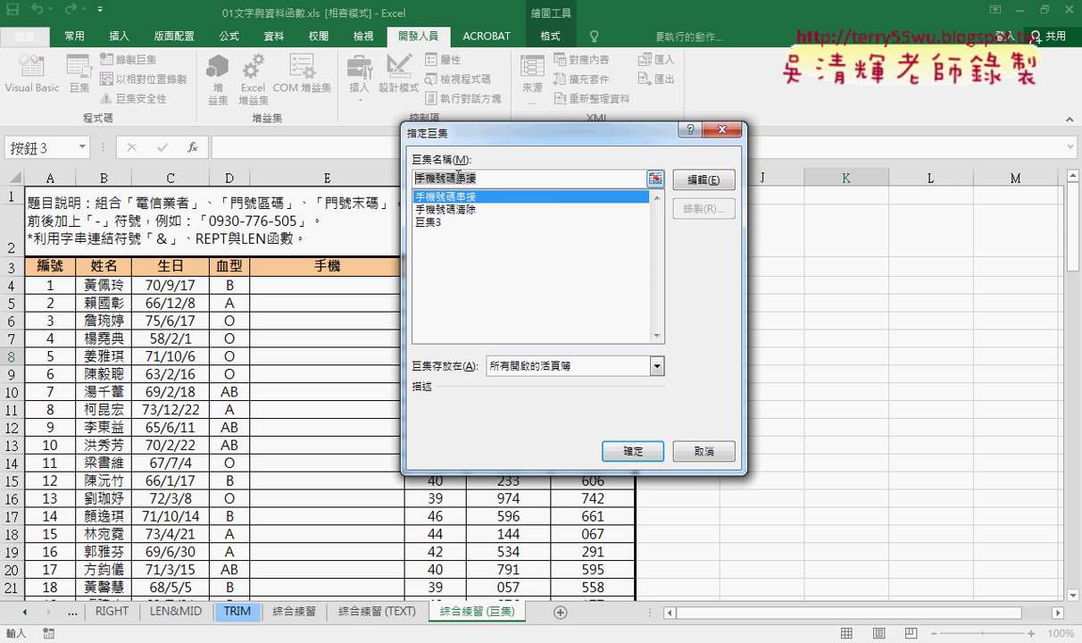
right_click(437, 174)
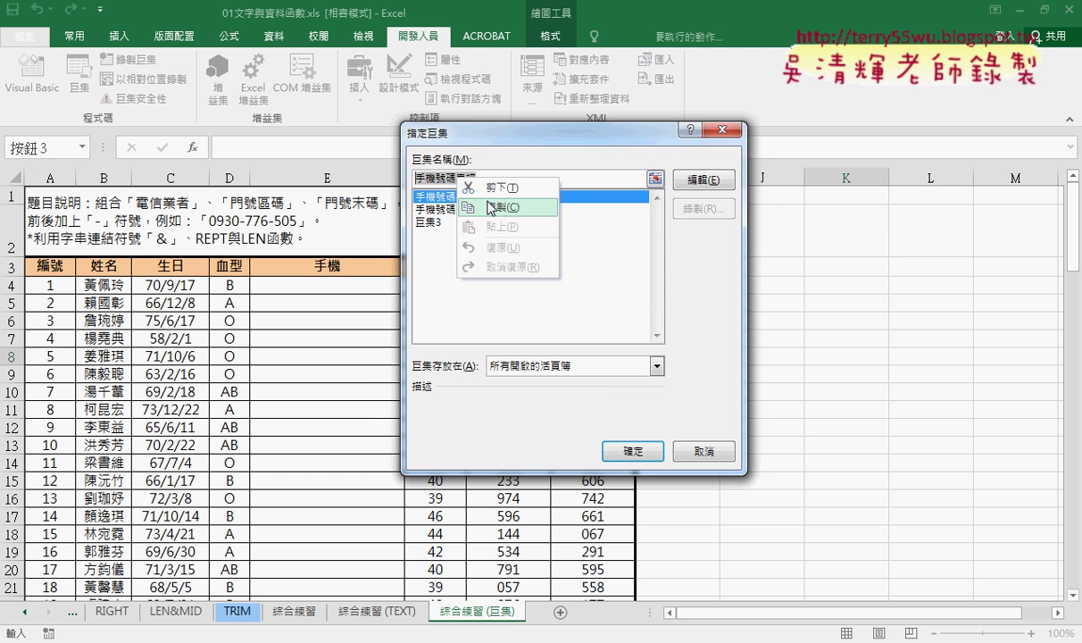
left_click(469, 198)
left_click(627, 452)
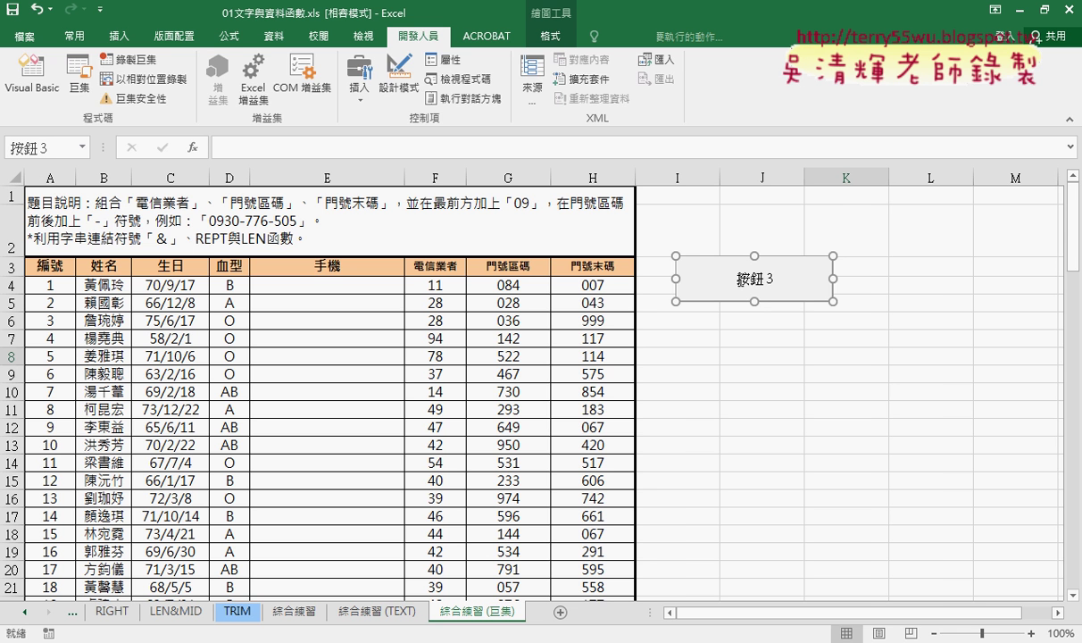
Relabel the new button 手機號碼串接.
left_click(739, 279)
key("Delete")
key("Delete")
key("Delete")
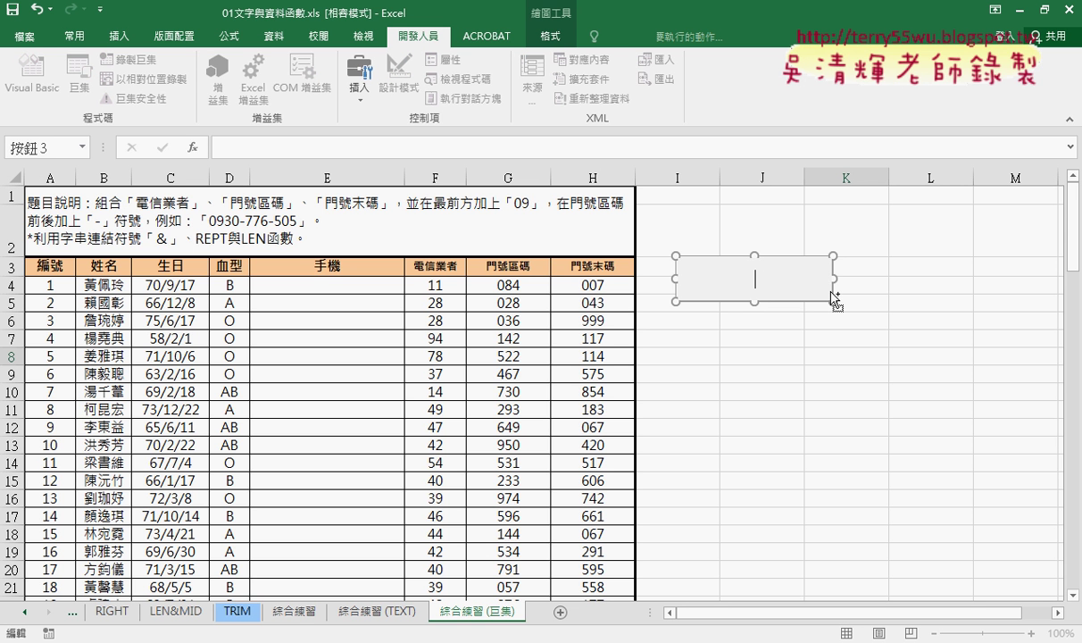
type("手機號碼串接")
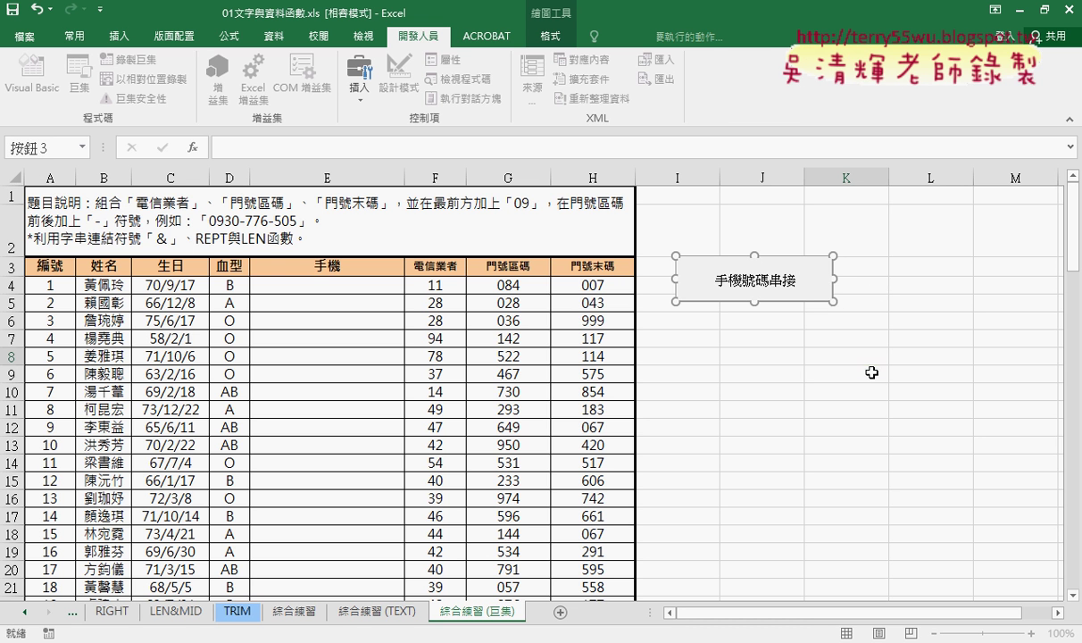
left_click(828, 367)
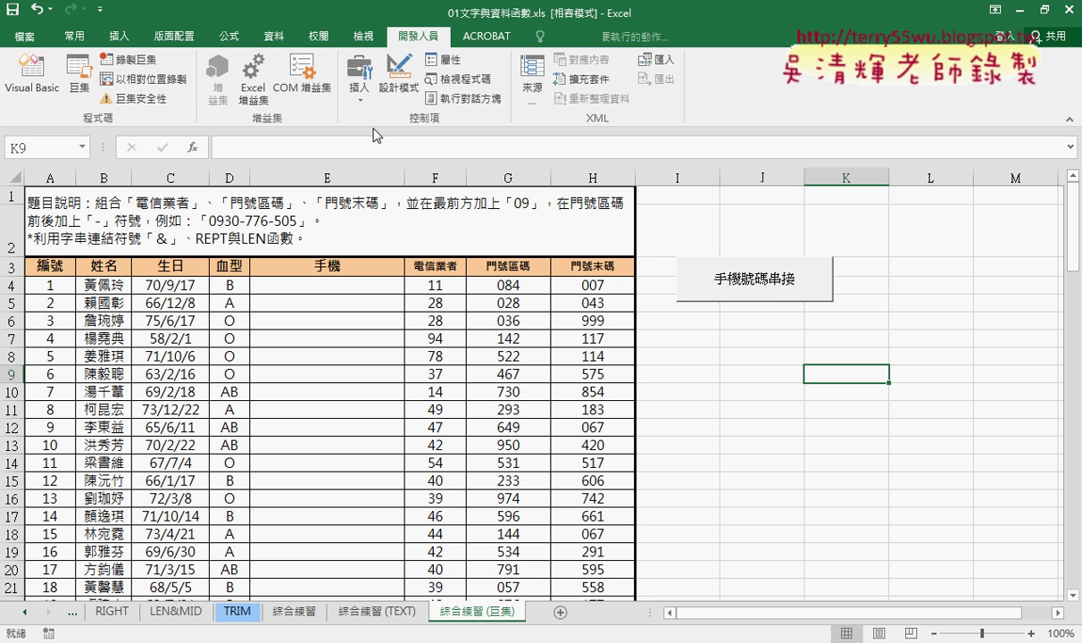
Add a second form button below, assign it 手機號碼清除, and erase its default label.
left_click(359, 80)
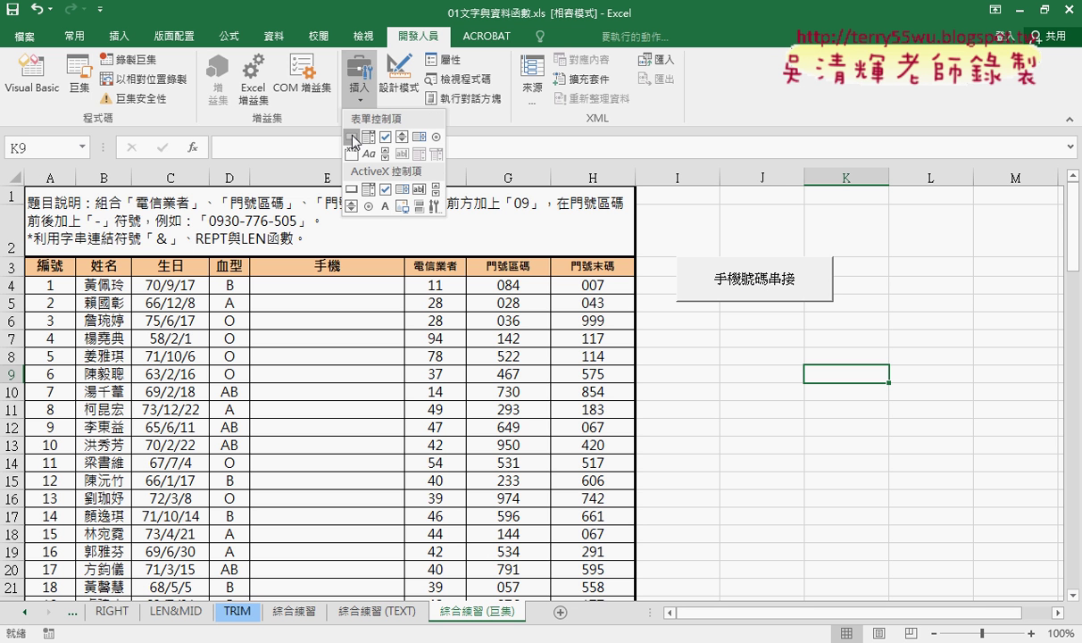
left_click(353, 139)
left_click_drag(674, 311, 833, 362)
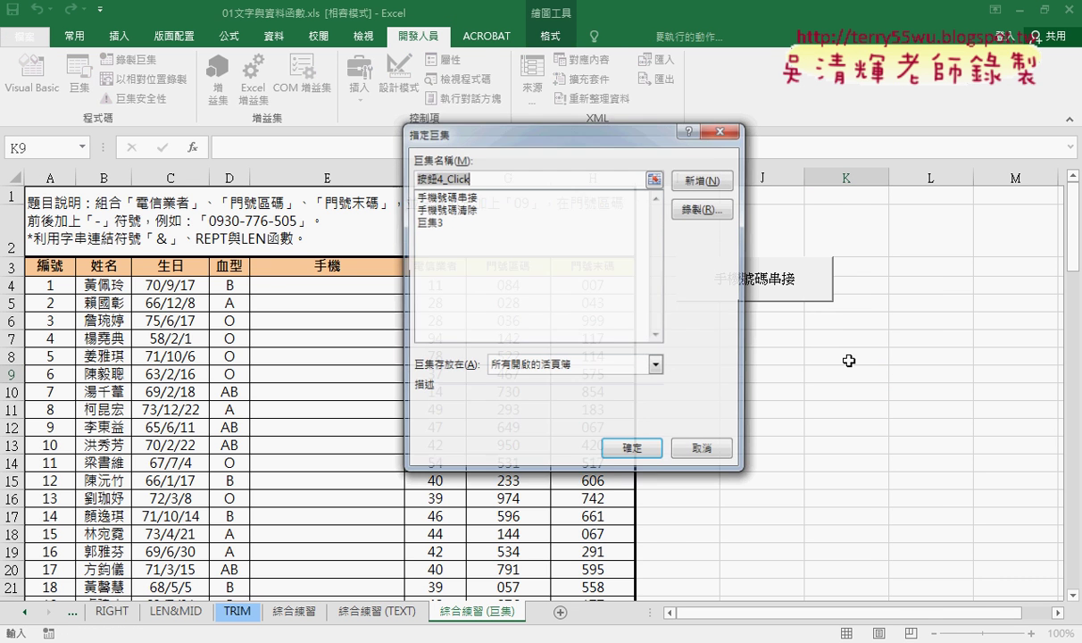
left_click(444, 208)
left_click_drag(476, 178, 414, 178)
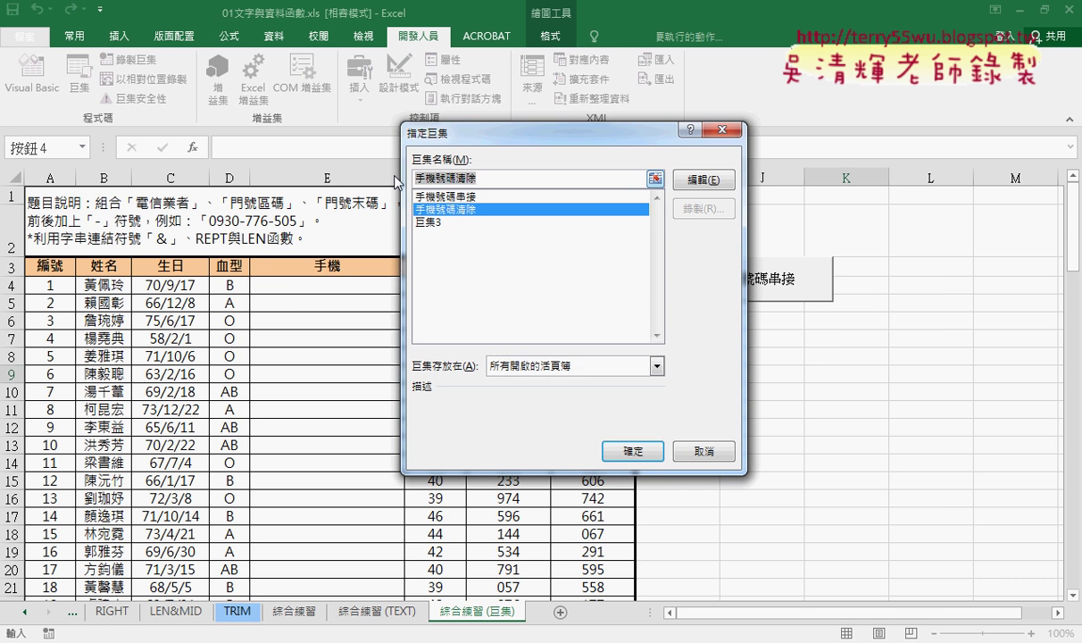
right_click(415, 177)
left_click(455, 214)
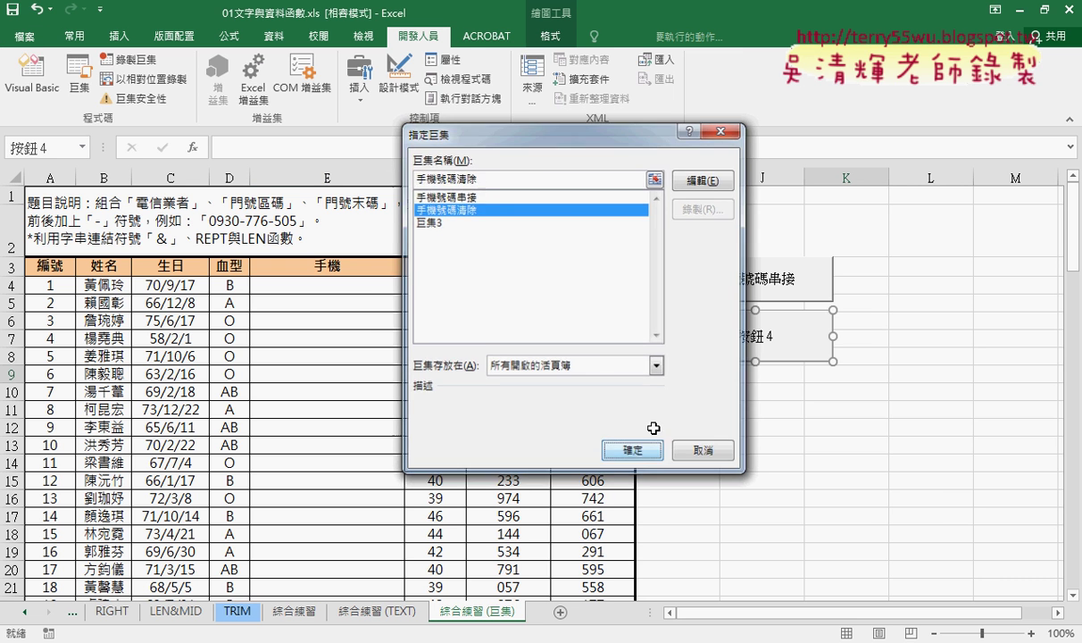
left_click(630, 450)
key("Delete")
key("Delete")
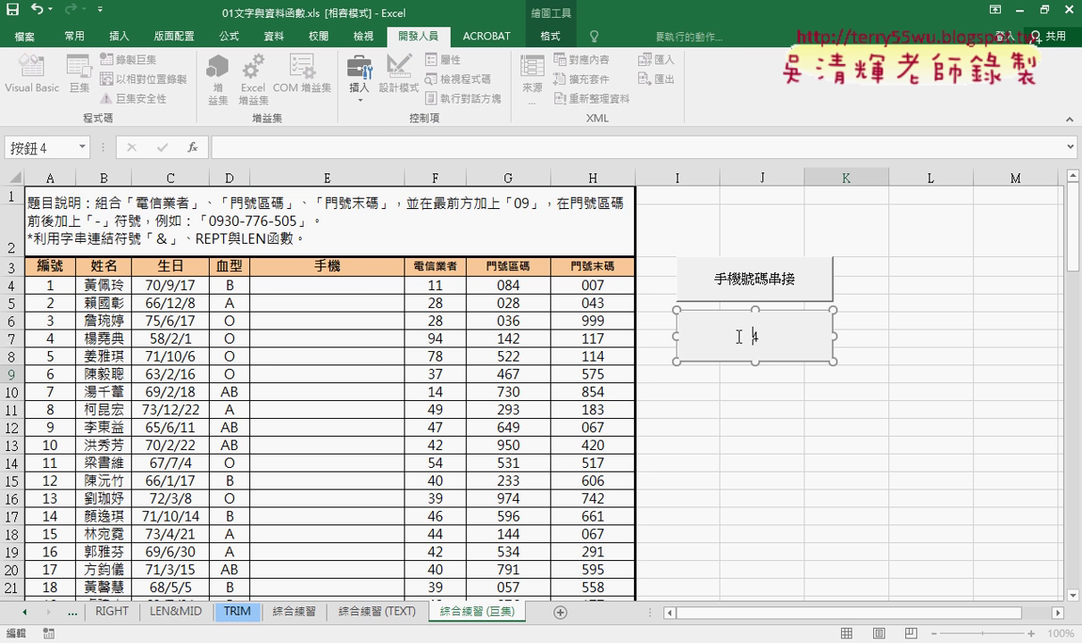
Label the second button 手機號碼清除, then test filling and clearing column E.
type("手機號碼清除")
left_click(853, 479)
left_click(776, 294)
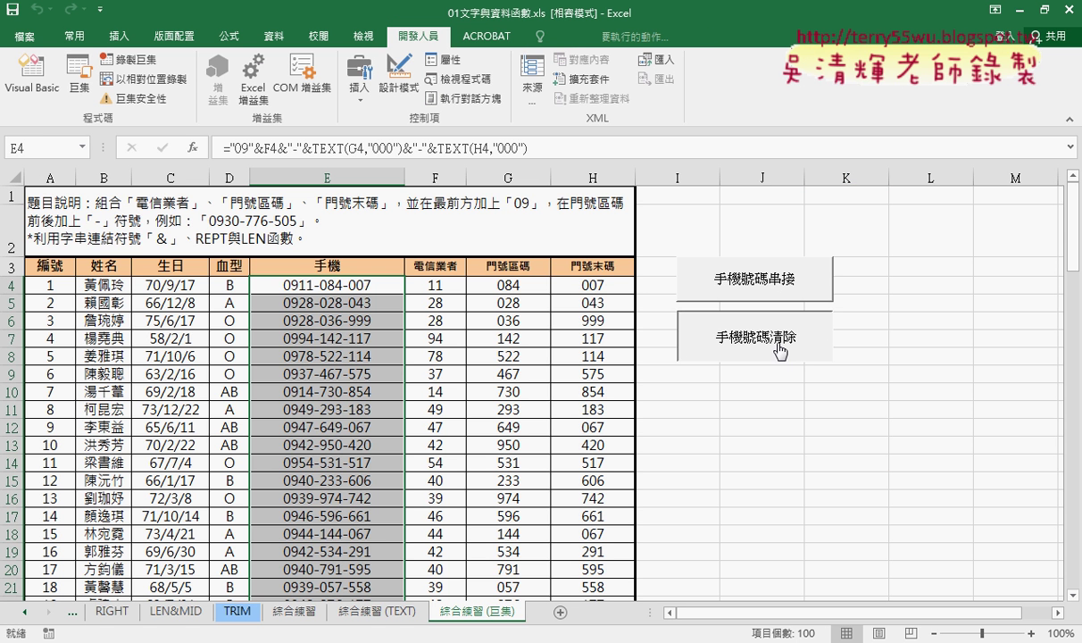
left_click(779, 350)
Repeat the fill-and-clear button test three more times, leaving column E empty.
left_click(776, 282)
left_click(785, 348)
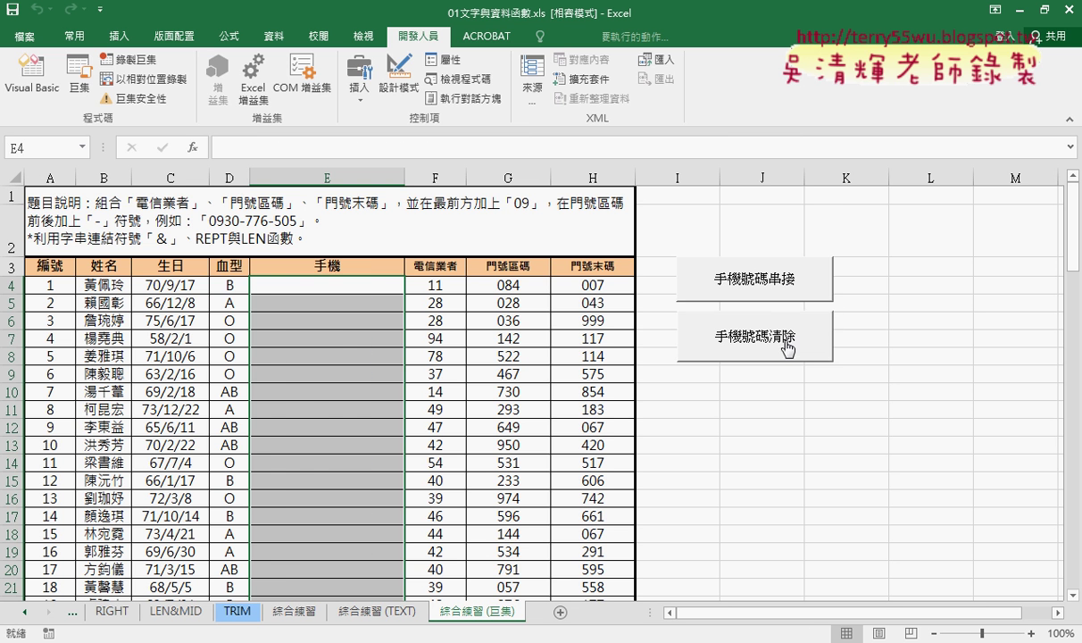
left_click(775, 282)
left_click(786, 348)
left_click(775, 282)
left_click(787, 350)
Open the 手機號碼串接 macro's code in the Visual Basic editor from the Macros list.
left_click(79, 83)
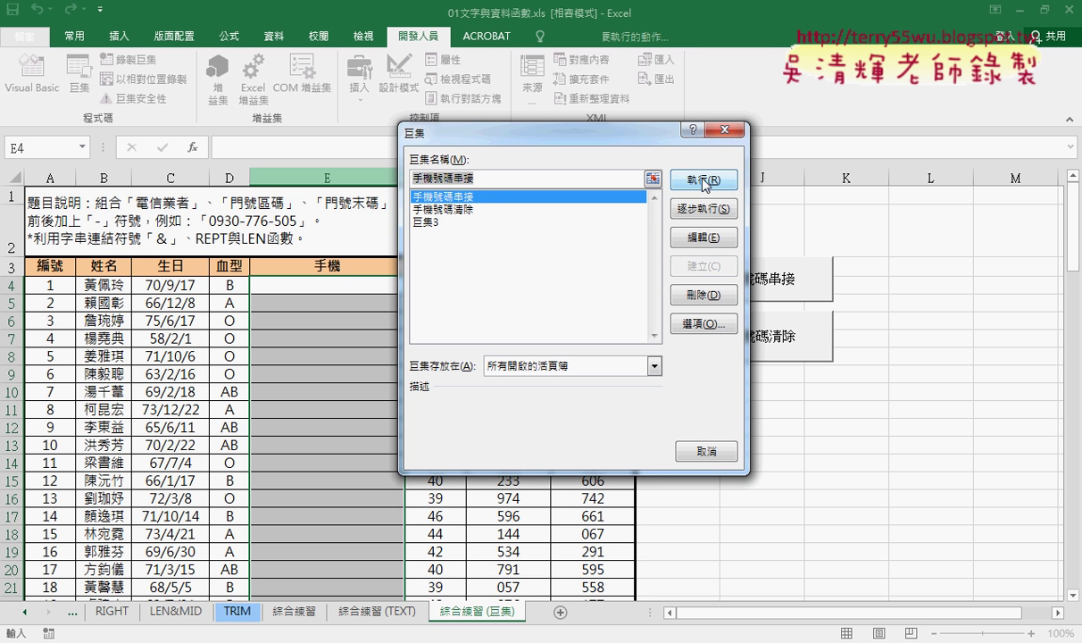
left_click(704, 239)
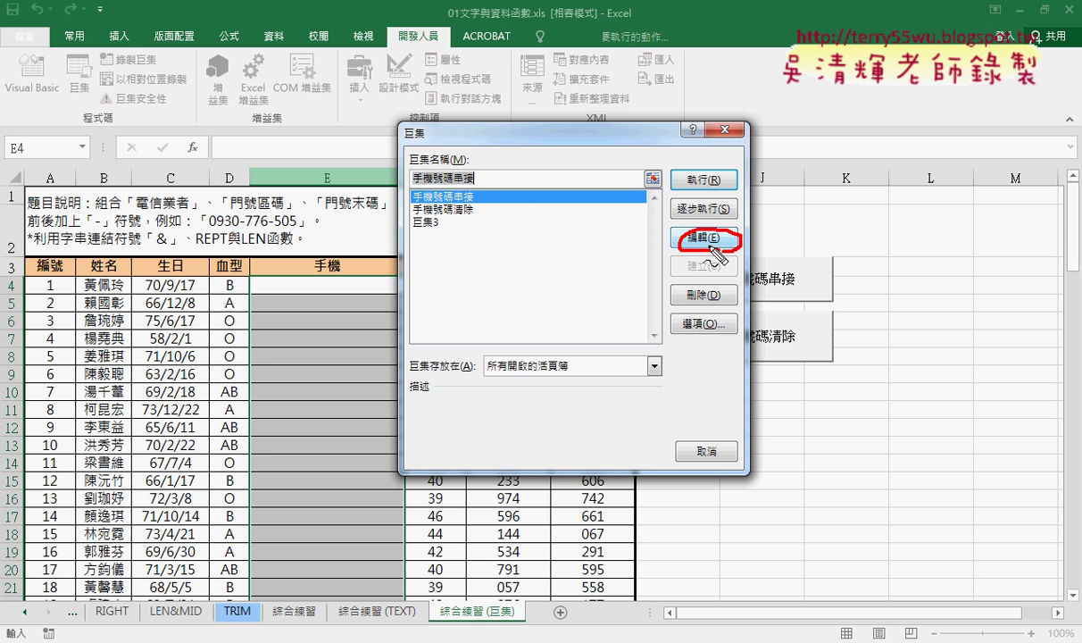
left_click_drag(473, 210, 686, 233)
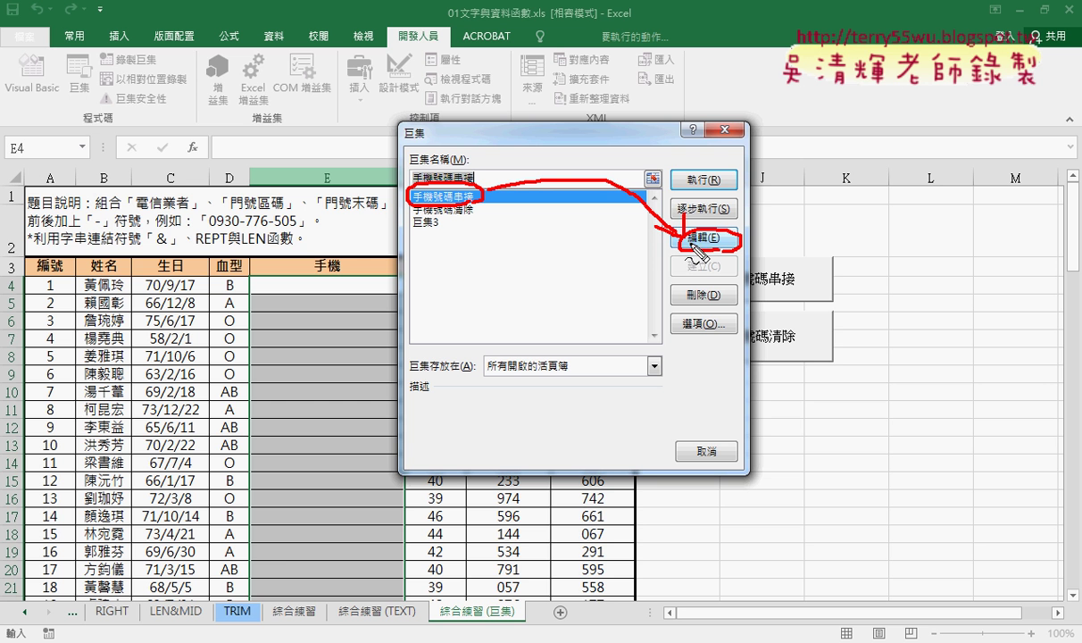
left_click_drag(72, 99, 57, 103)
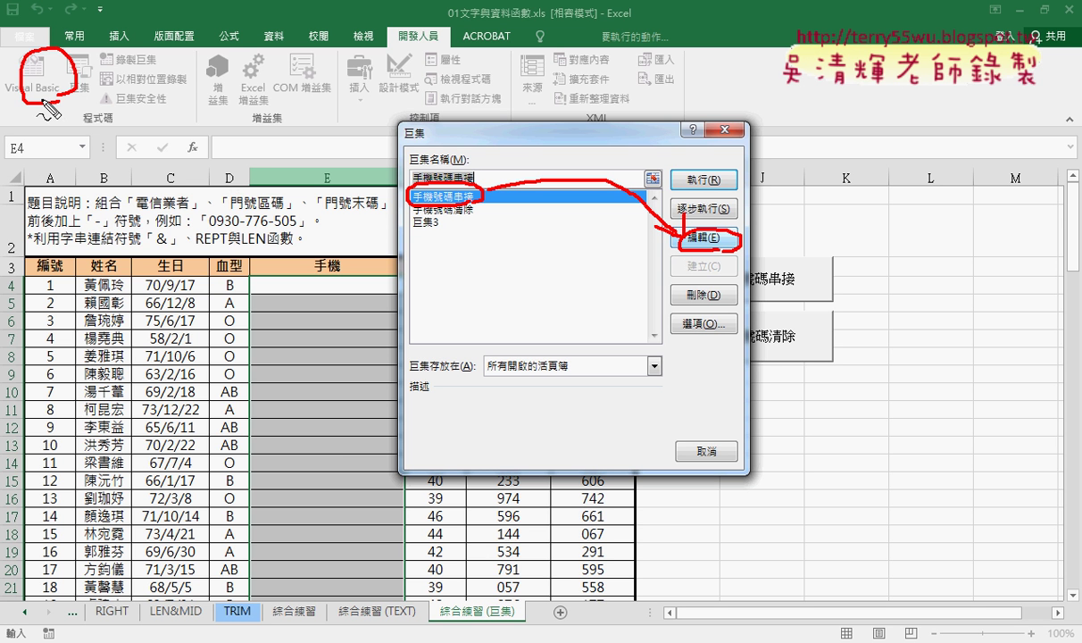
key("Escape")
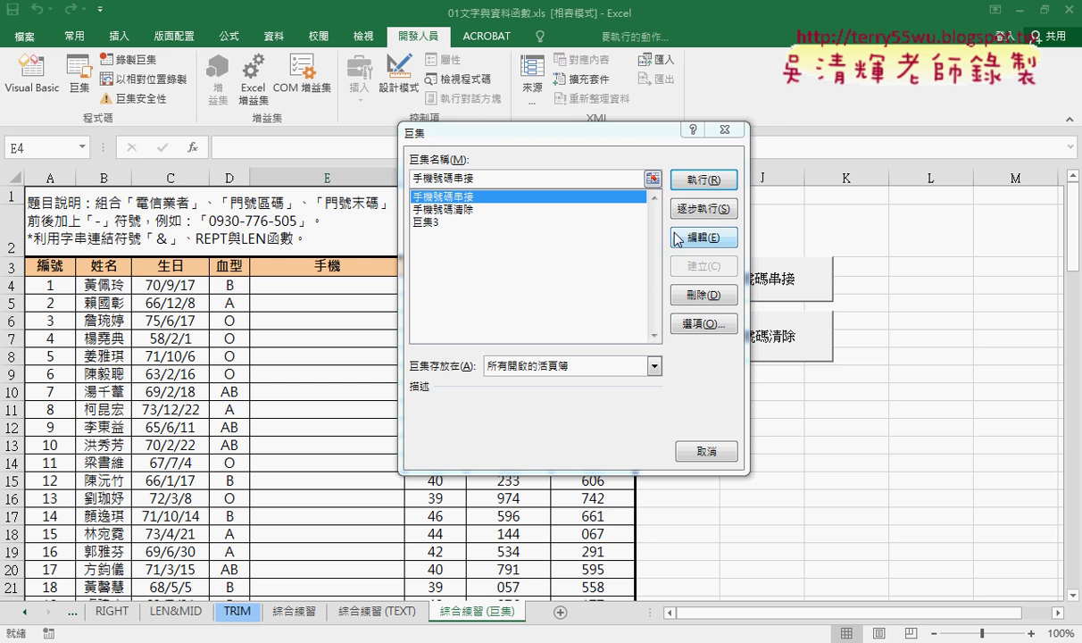
left_click(702, 236)
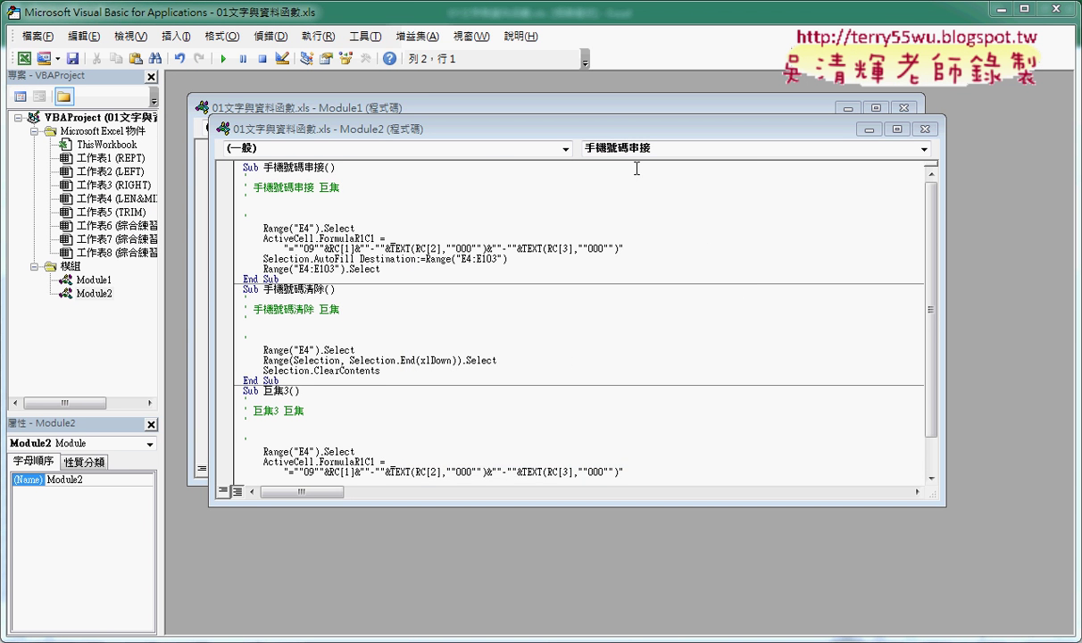
Maximize the Module2 code window and select the first macro's opening and closing lines.
double_click(585, 127)
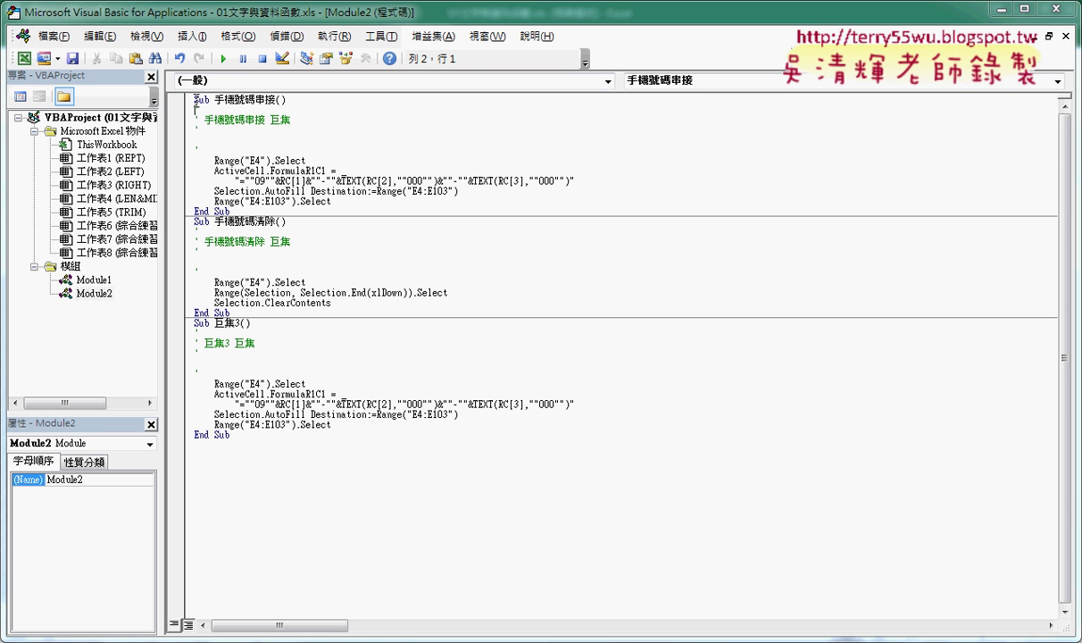
left_click_drag(192, 99, 291, 100)
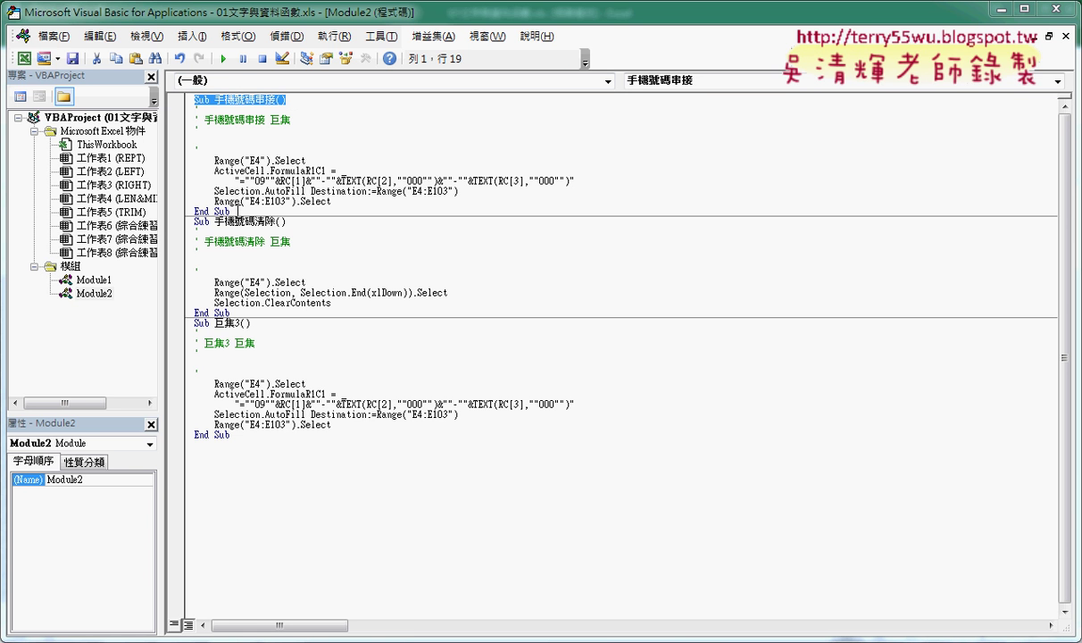
left_click_drag(231, 210, 188, 210)
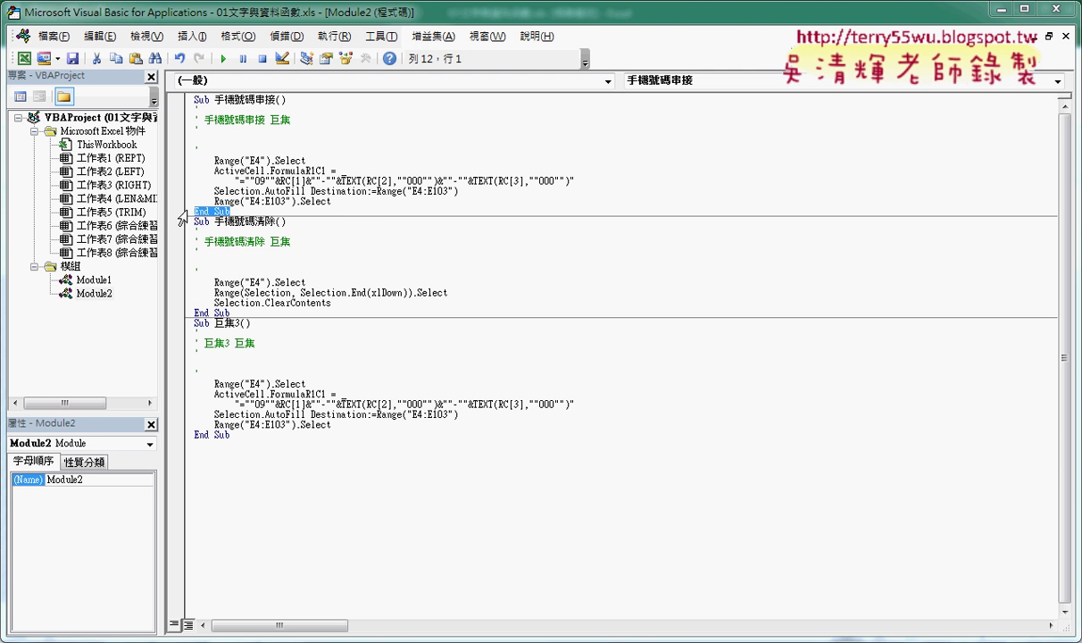
Set the code font size to 12 in Tools > Options > 撰寫風格.
left_click(382, 36)
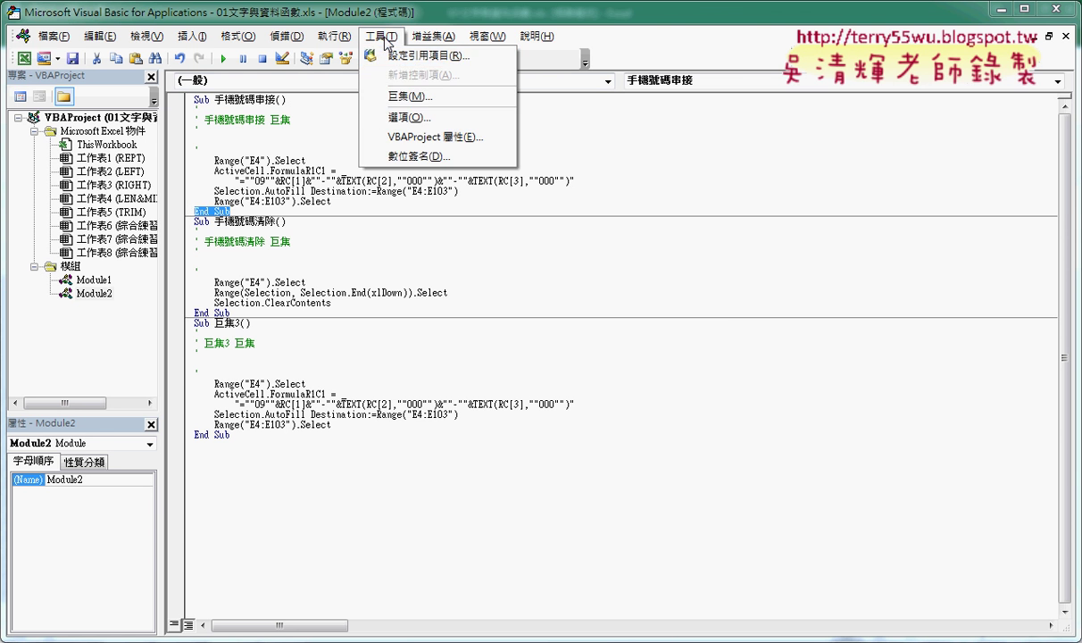
left_click(410, 117)
left_click(433, 157)
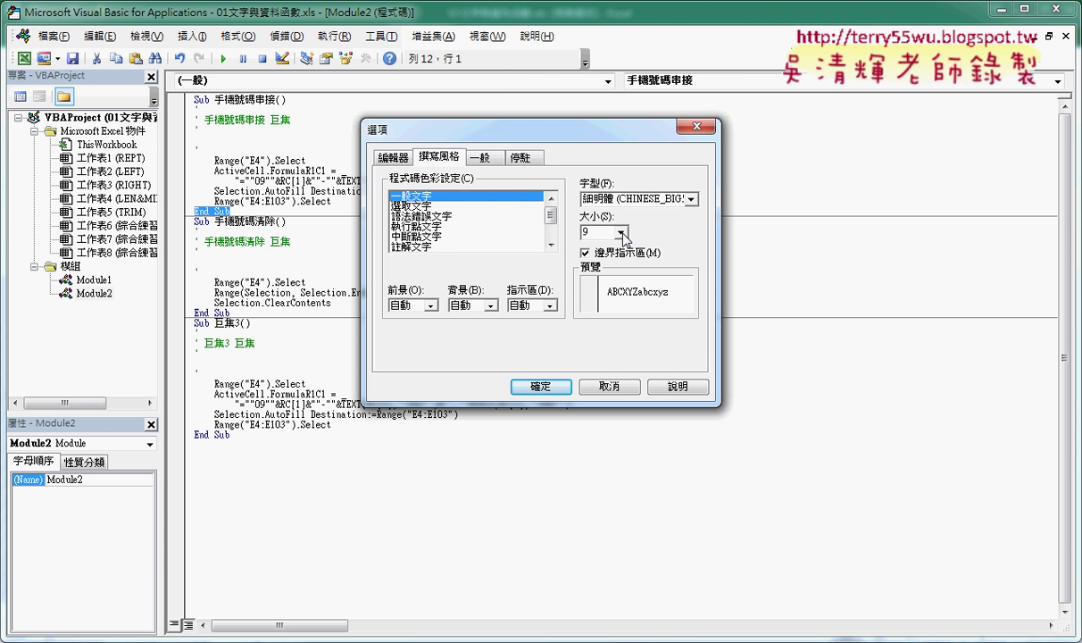
left_click(590, 232)
left_click(580, 269)
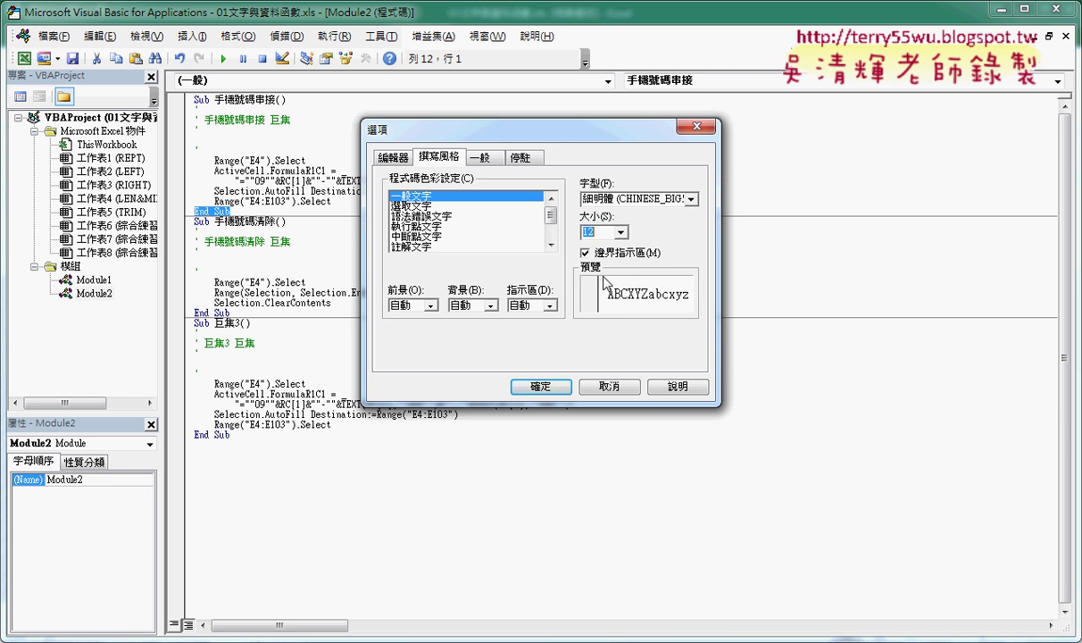
left_click(535, 385)
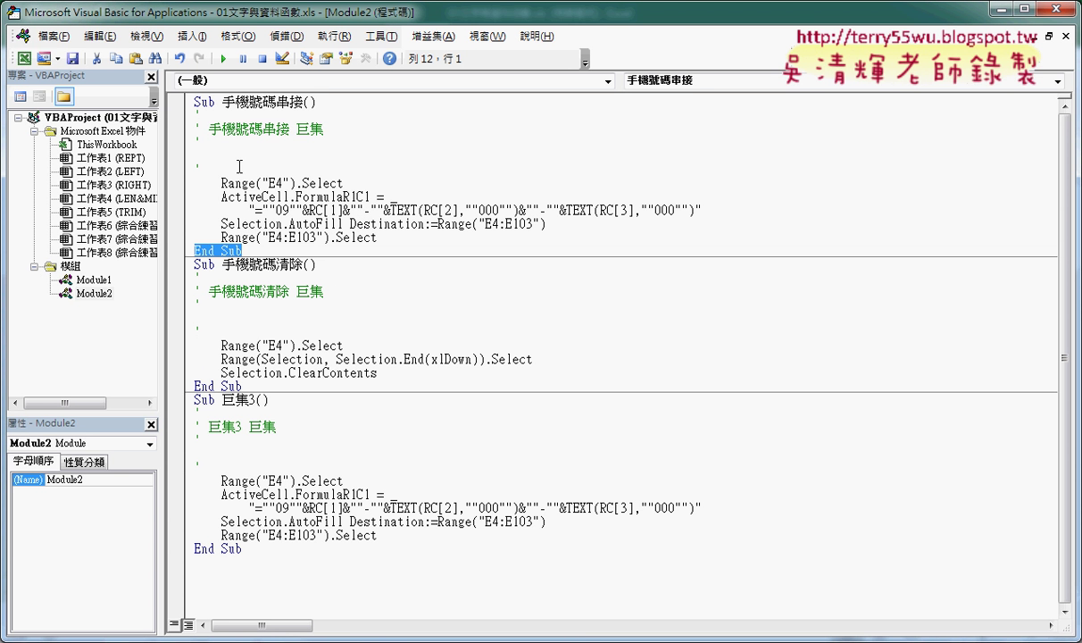
Delete the recorded comment lines from the 手機號碼串接 macro.
left_click(236, 129)
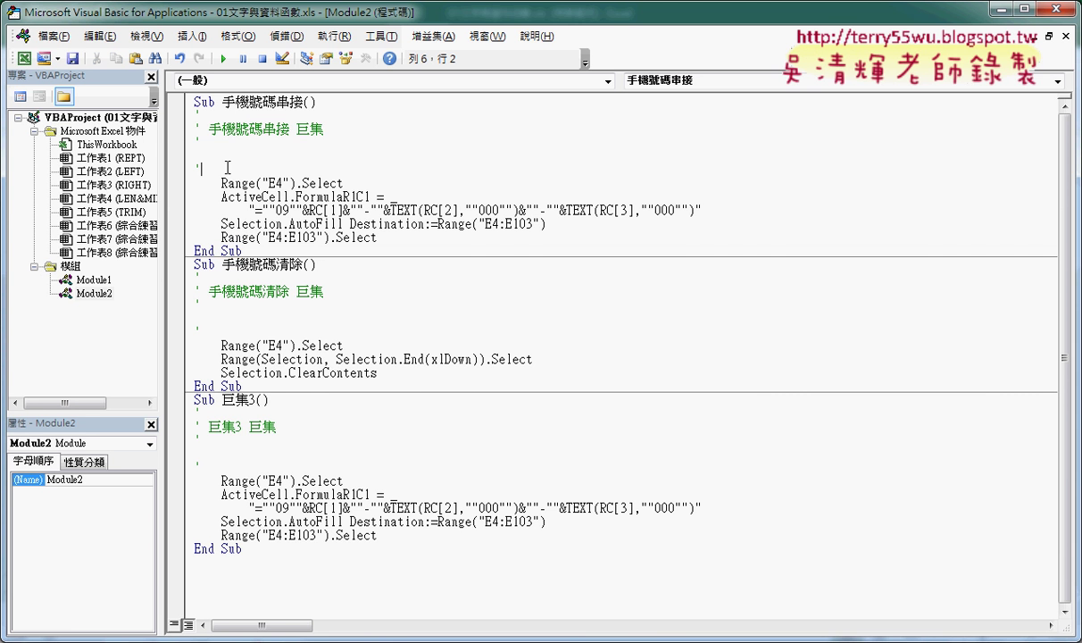
left_click_drag(186, 167, 181, 116)
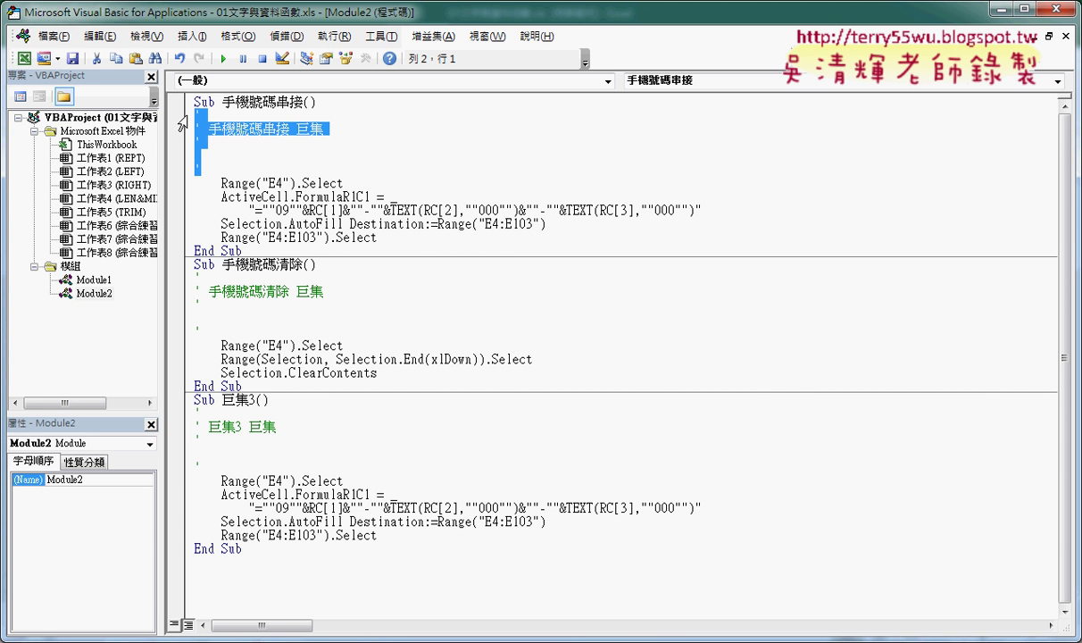
key("Delete")
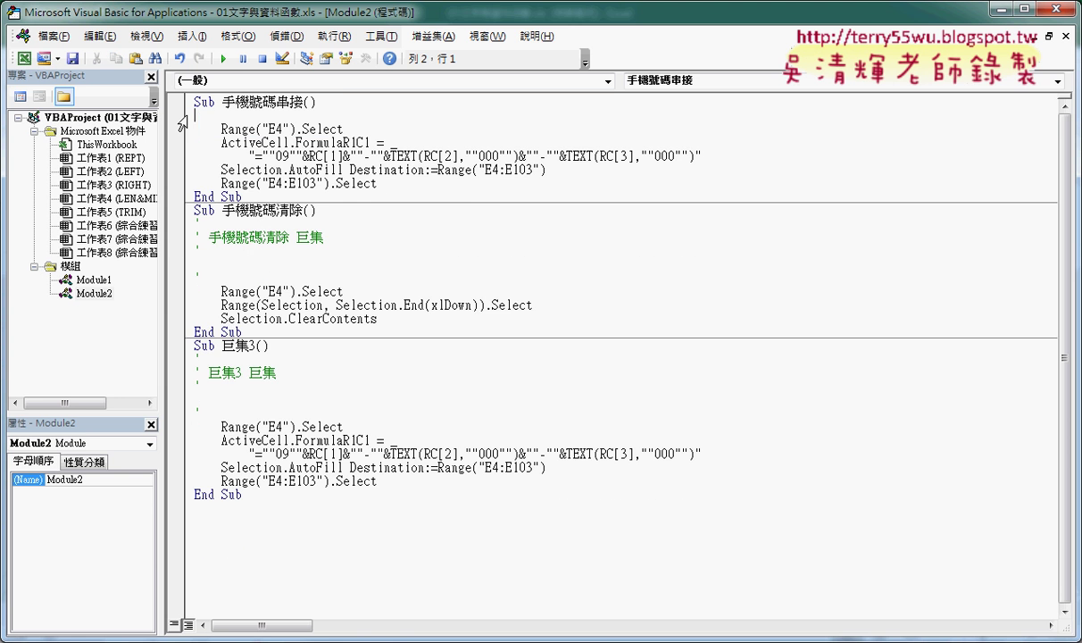
Add a blank line after Range("E4").Select and place the editor beside the Excel worksheet.
left_click(356, 126)
key("Return")
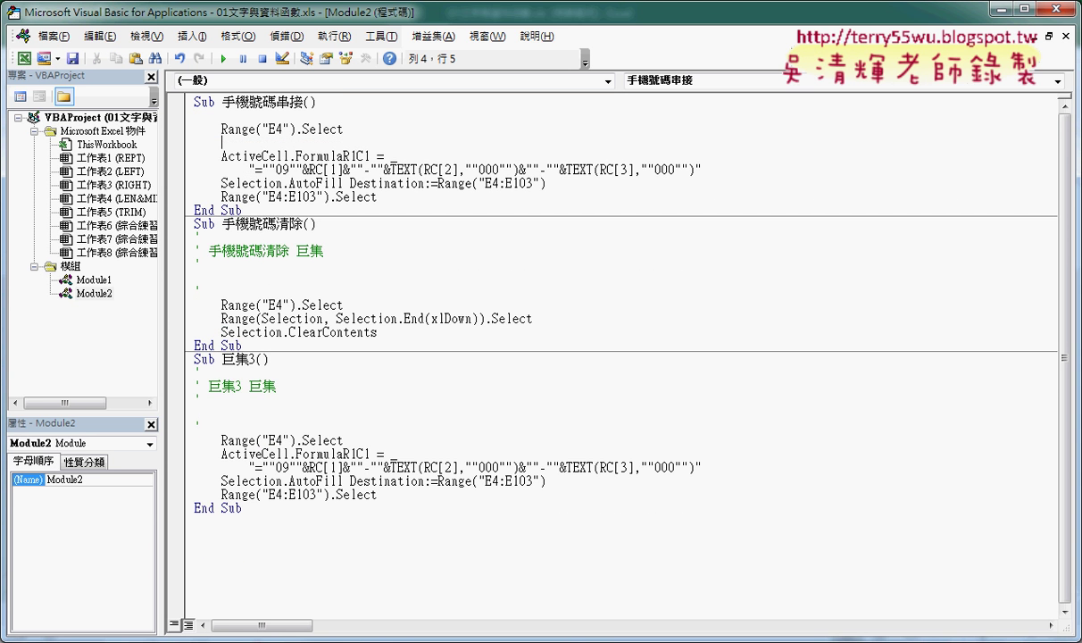
mouse_move(231, 129)
left_mouse_down()
mouse_move(221, 128)
mouse_move(295, 129)
left_mouse_up()
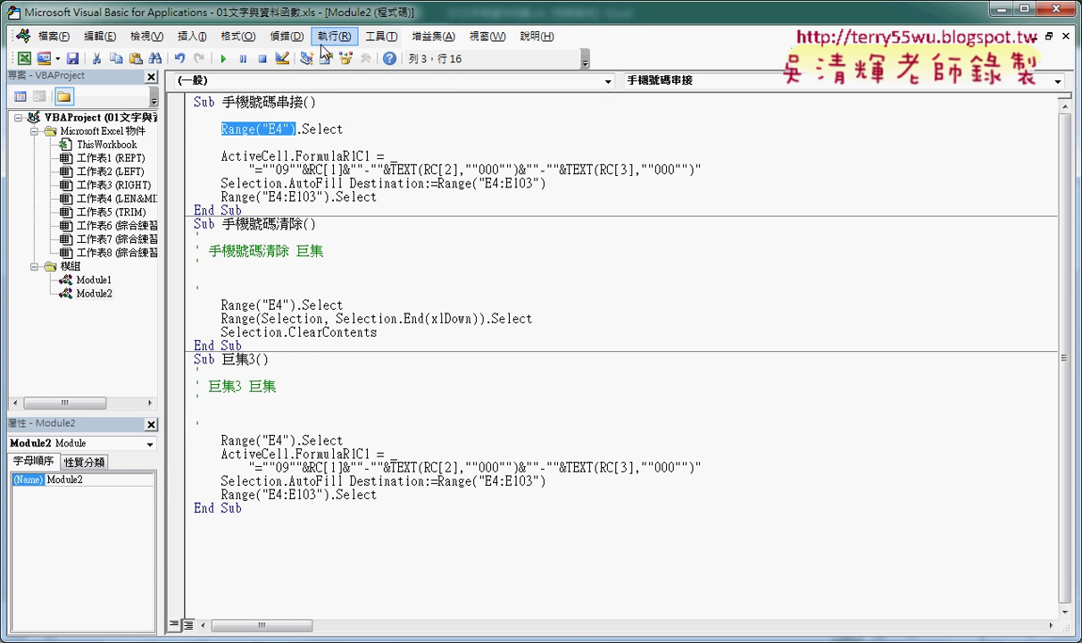
left_click_drag(295, 13, 718, 57)
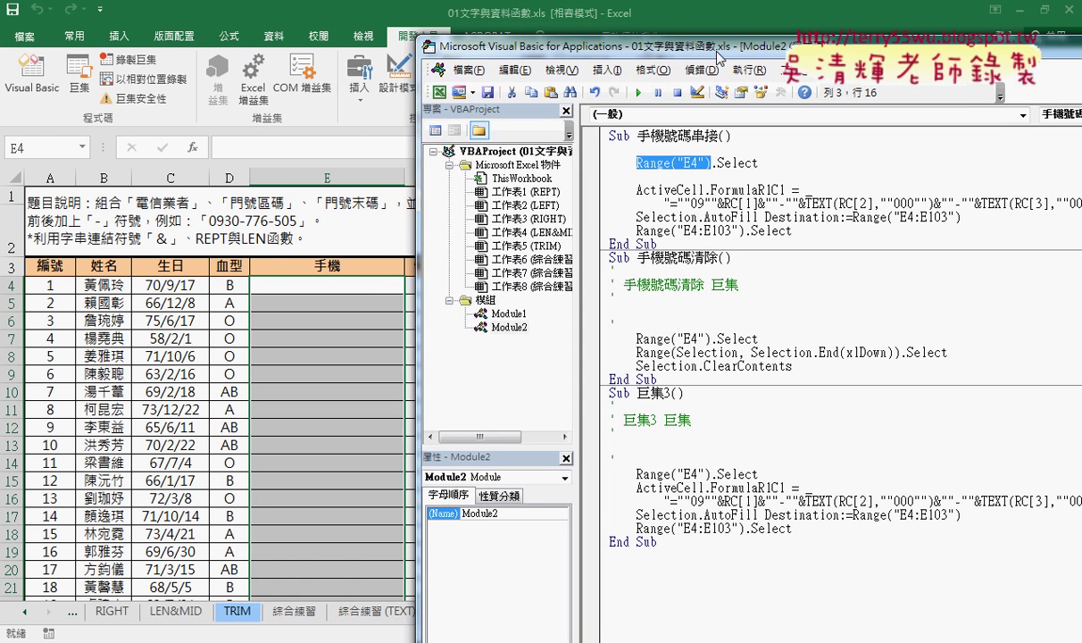
Walk through the ActiveCell formula, AutoFill and E4:E103 fill-range lines of 手機號碼串接 by highlighting them.
left_click(663, 175)
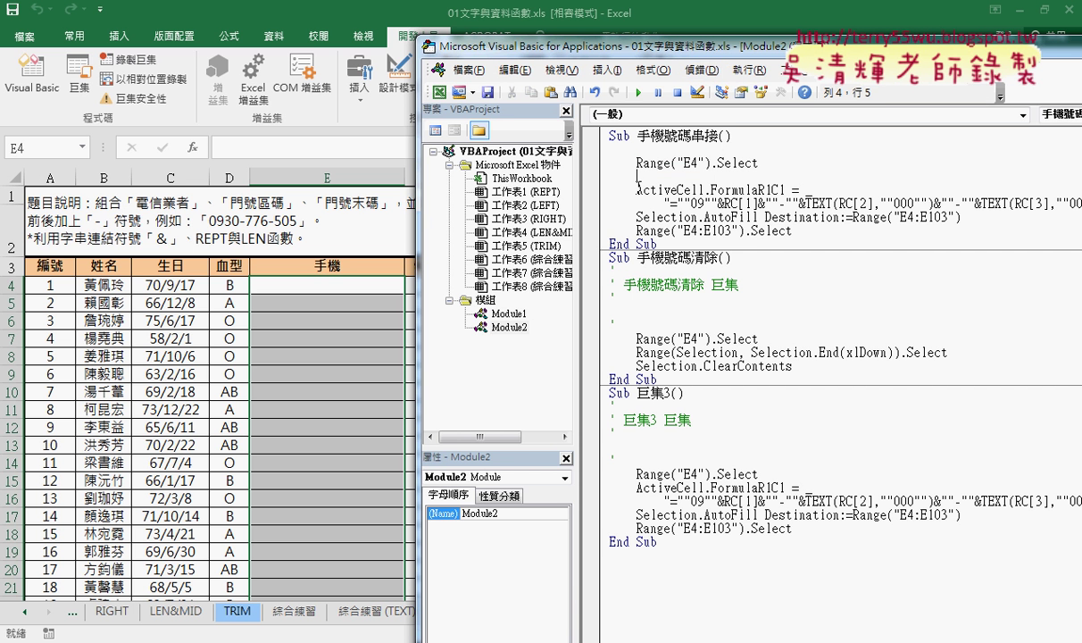
left_click_drag(636, 189, 759, 189)
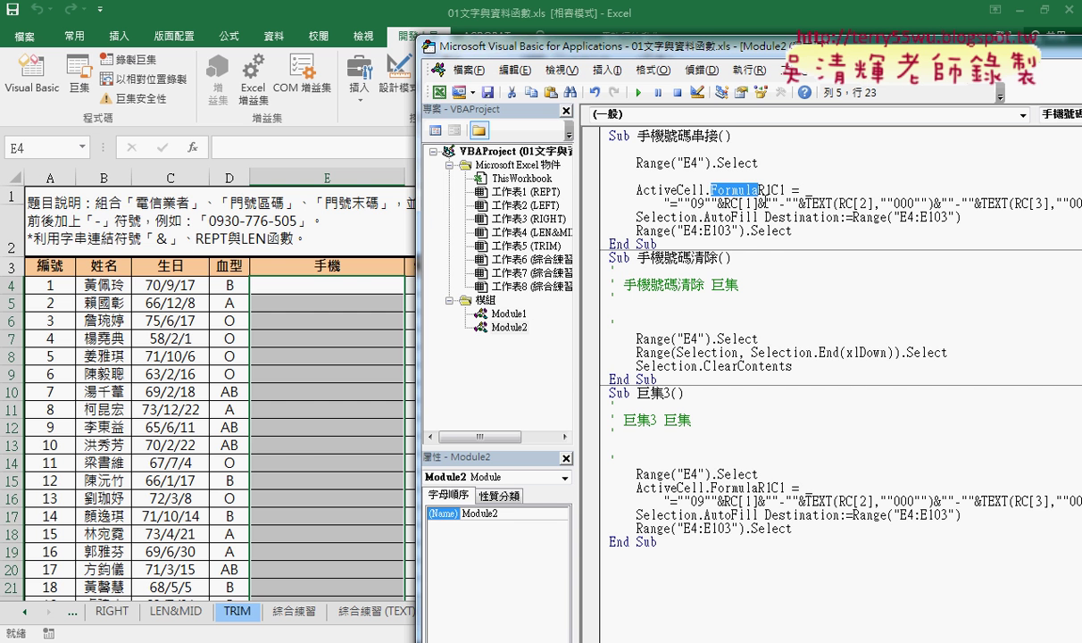
mouse_move(636, 203)
left_mouse_down()
mouse_move(942, 203)
mouse_move(855, 217)
left_mouse_up()
left_click(970, 217)
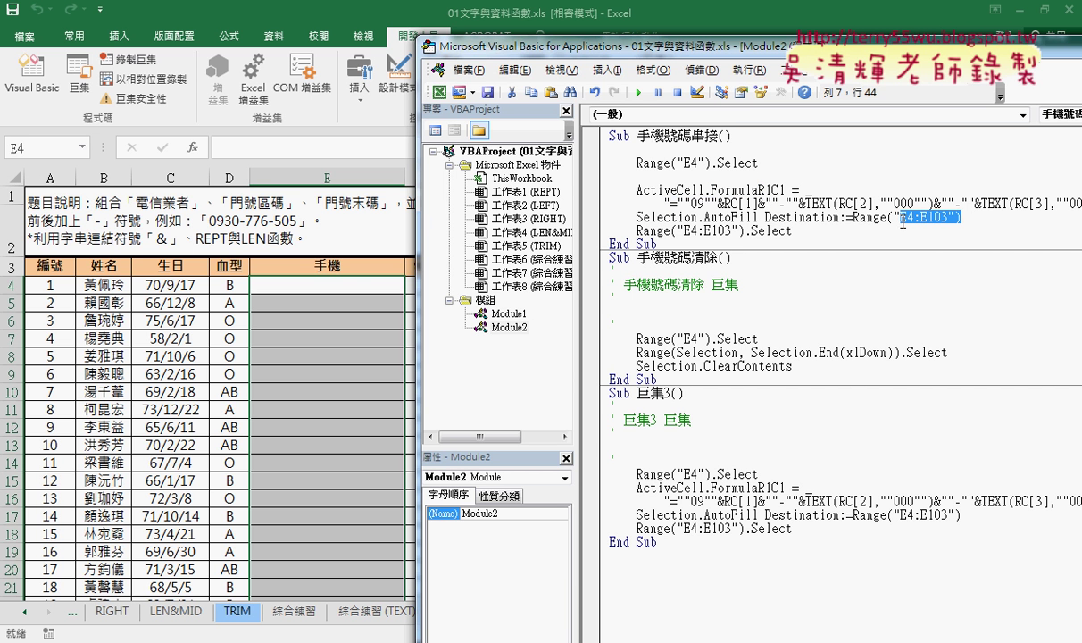
left_click(785, 231)
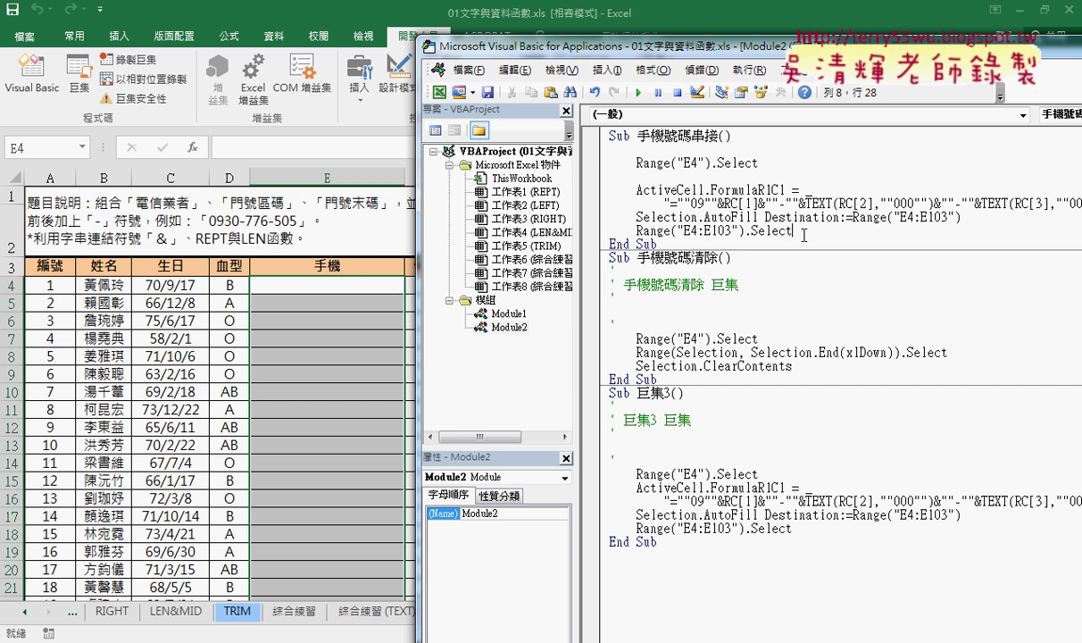
mouse_move(792, 230)
left_mouse_down()
mouse_move(591, 217)
mouse_move(572, 192)
mouse_move(571, 147)
left_mouse_up()
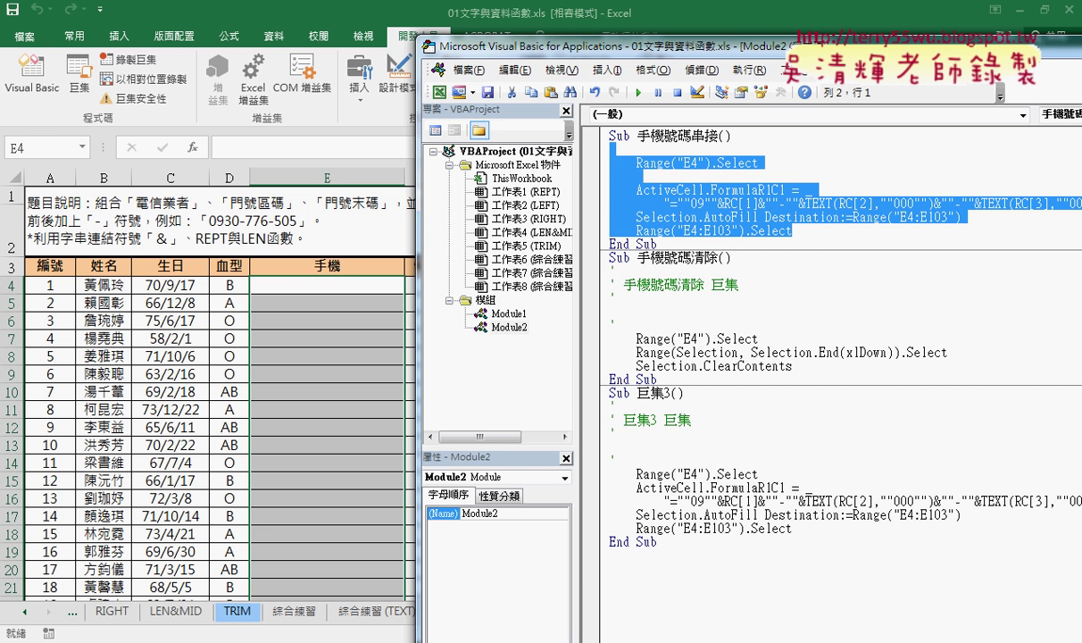
left_click(143, 565)
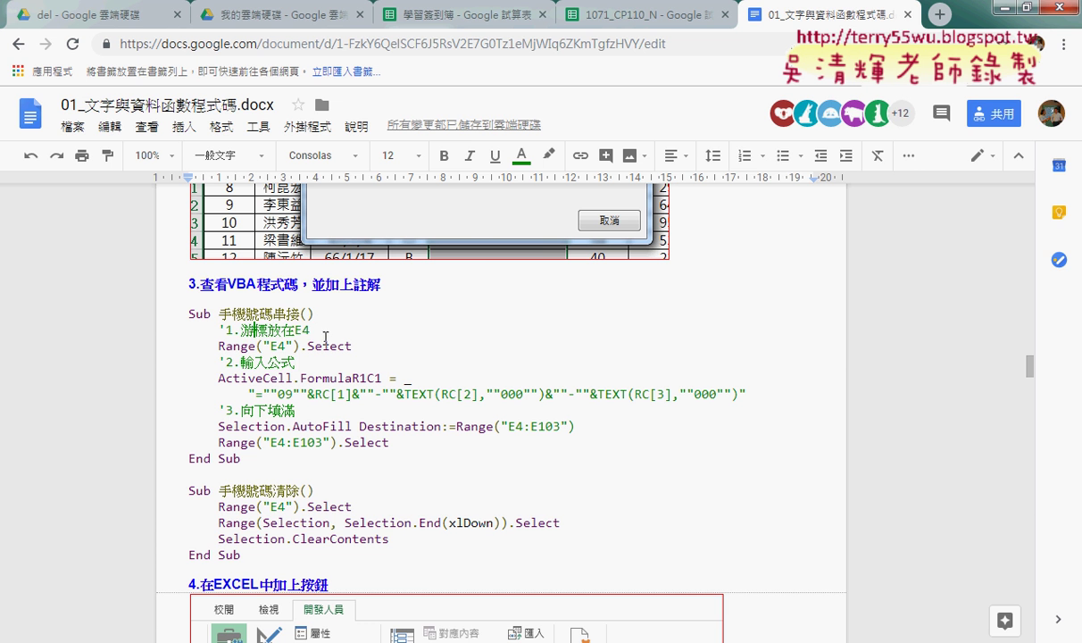
Indent the empty line before Range("E4").Select in the VBA editor with a Tab.
left_click_drag(309, 330, 226, 330)
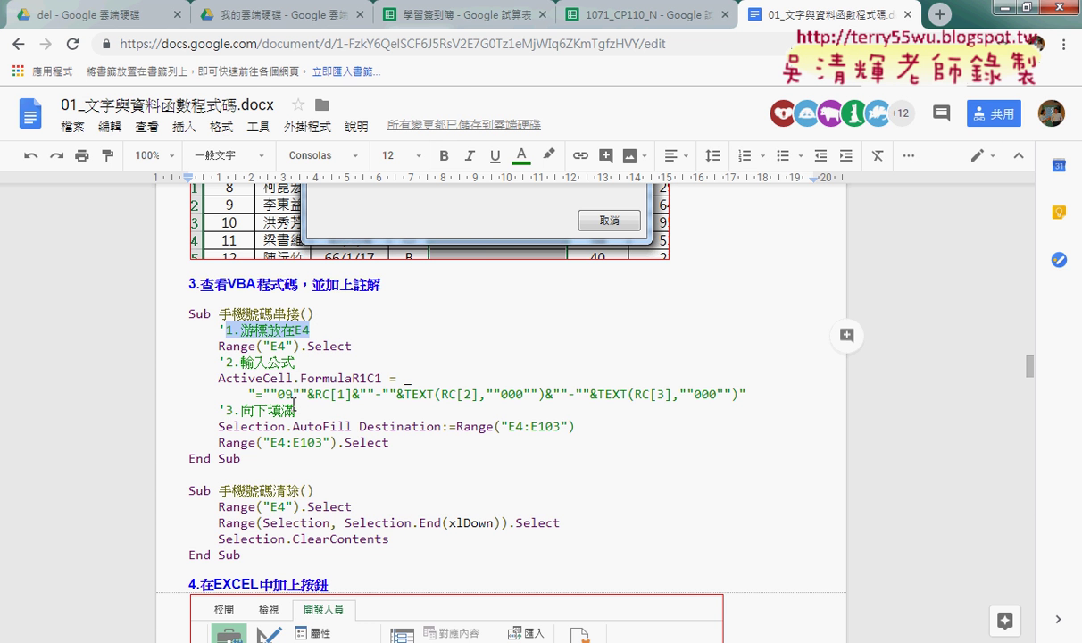
left_click(292, 589)
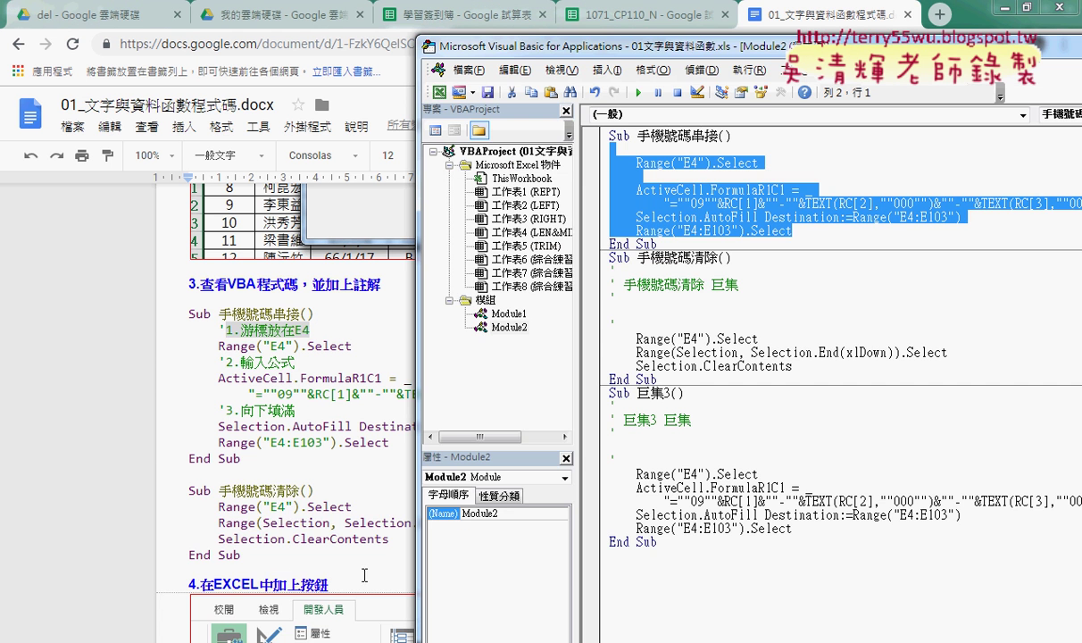
left_click(692, 179)
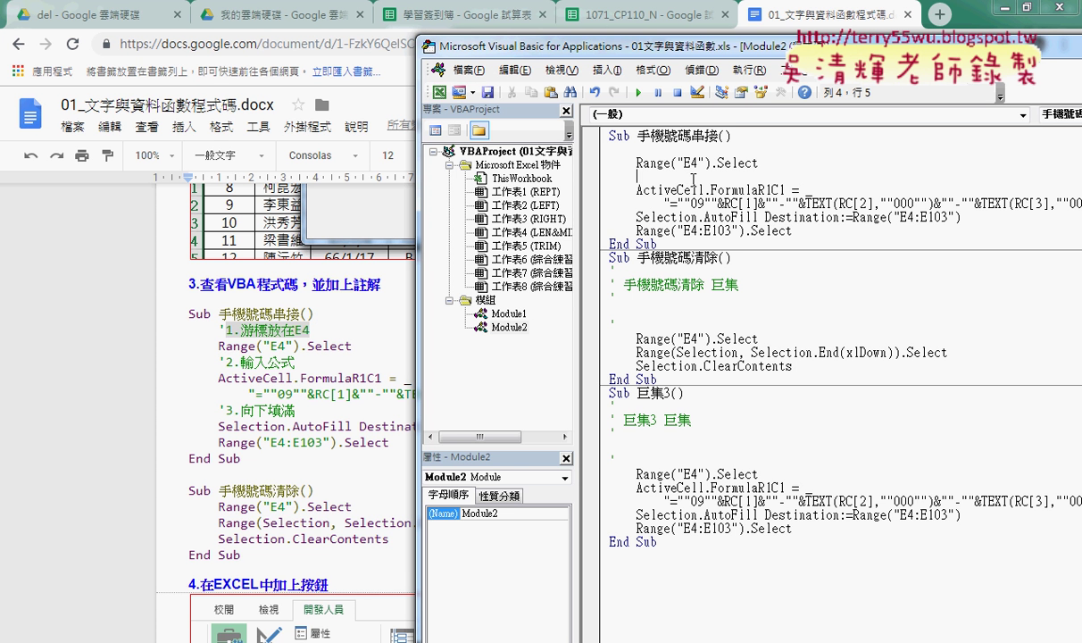
left_click(688, 152)
key("Tab")
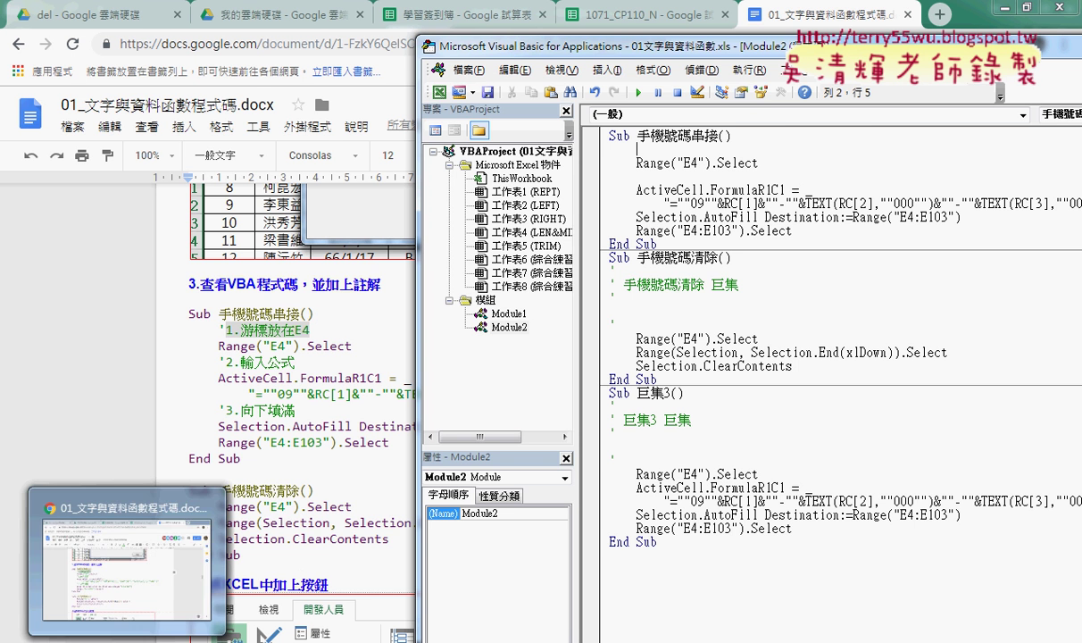
Replace the original 手機號碼串接 macro with the commented code copied from the Google Docs notes.
left_click(126, 562)
mouse_move(241, 457)
left_mouse_down()
mouse_move(190, 386)
mouse_move(168, 318)
left_mouse_up()
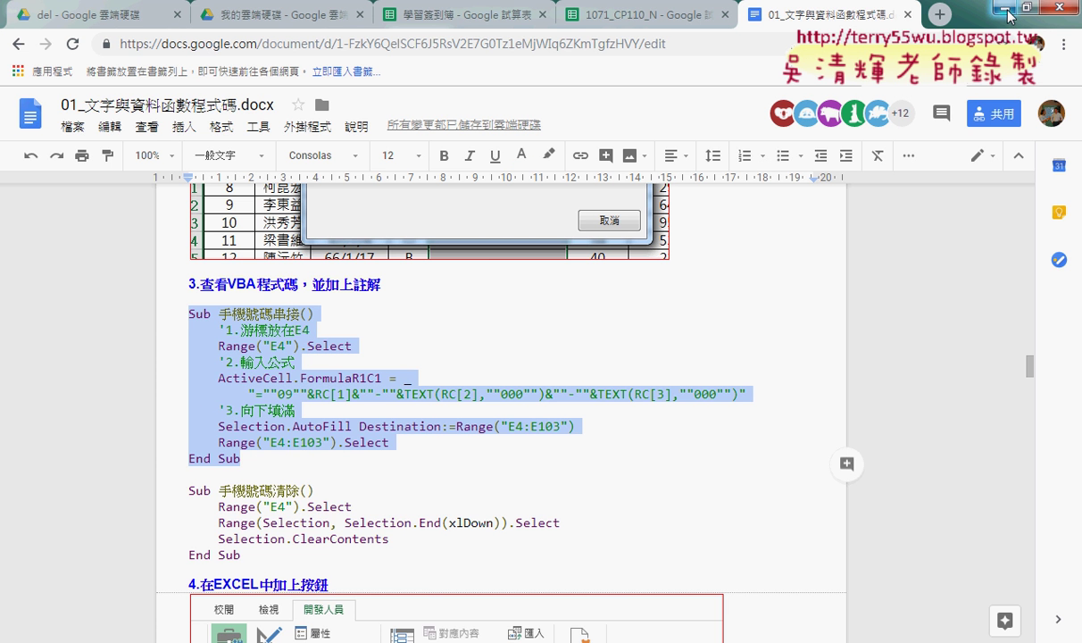
key("alt+Tab")
left_click_drag(661, 243, 594, 138)
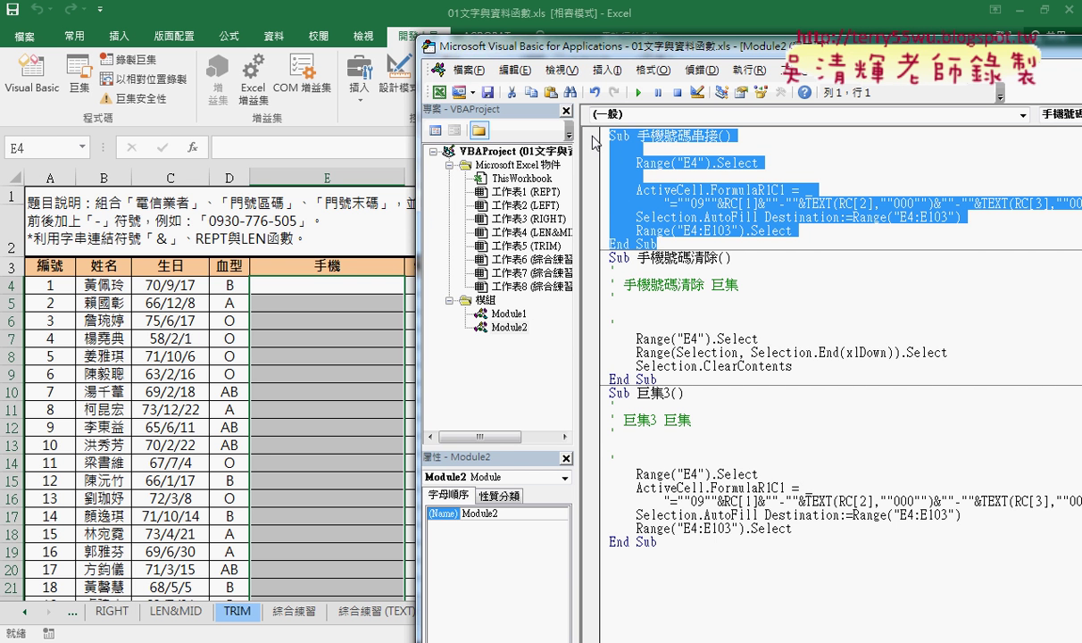
key("alt+Tab")
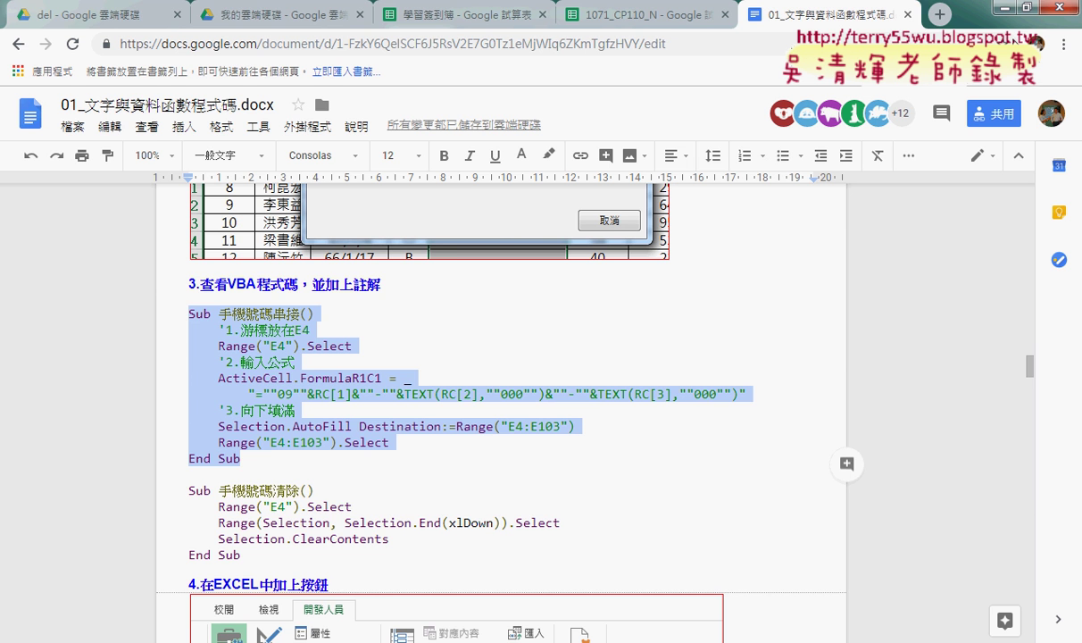
key("alt+Tab")
key("ctrl+v")
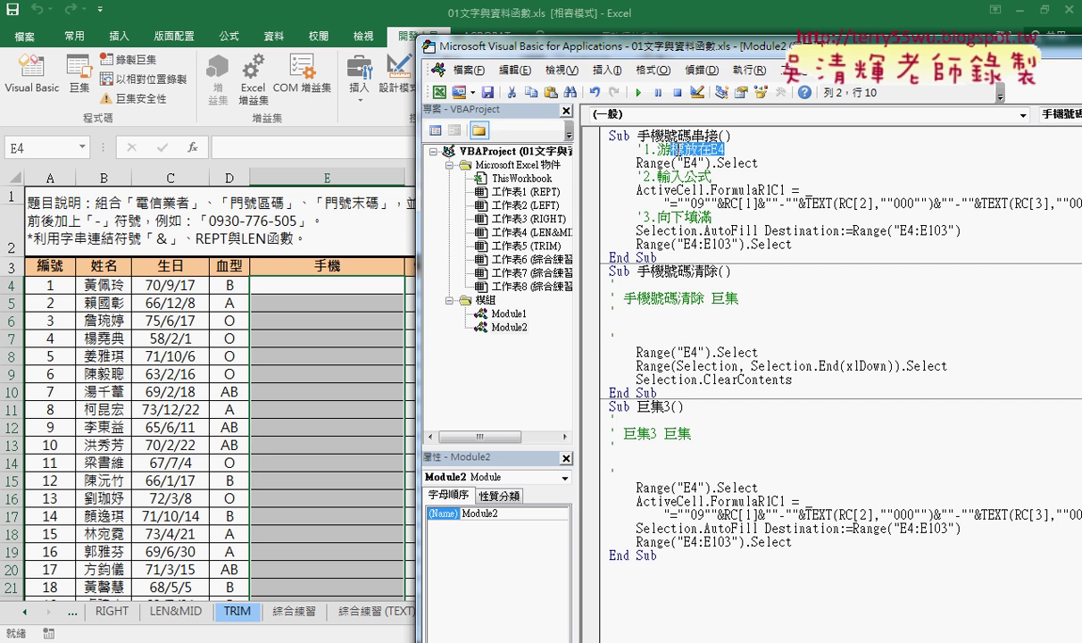
left_click_drag(727, 149, 637, 152)
left_click(639, 150)
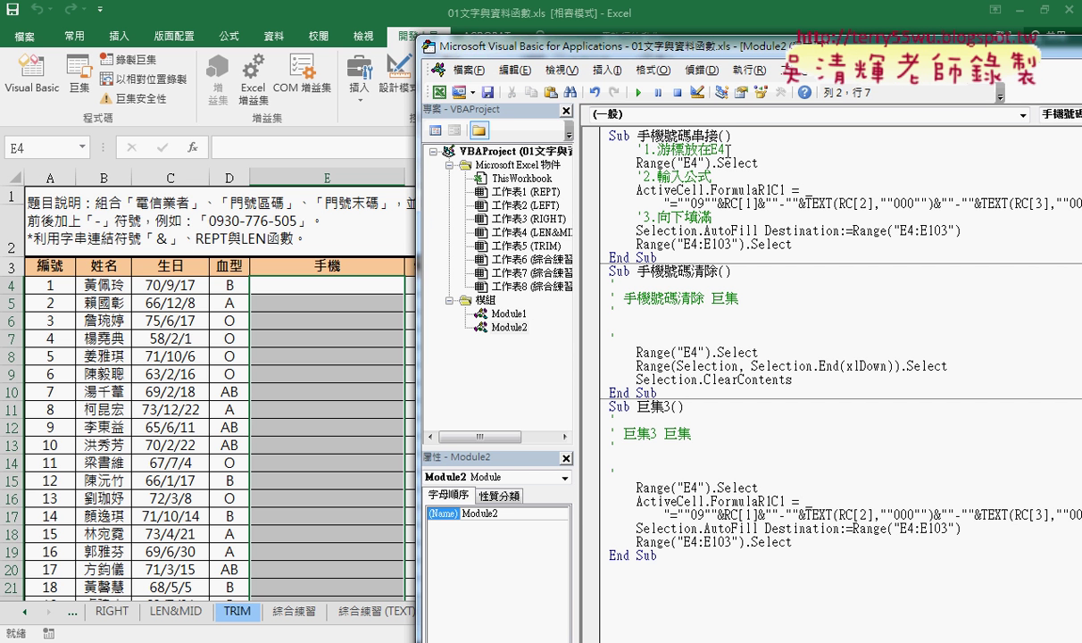
left_click_drag(643, 150, 637, 150)
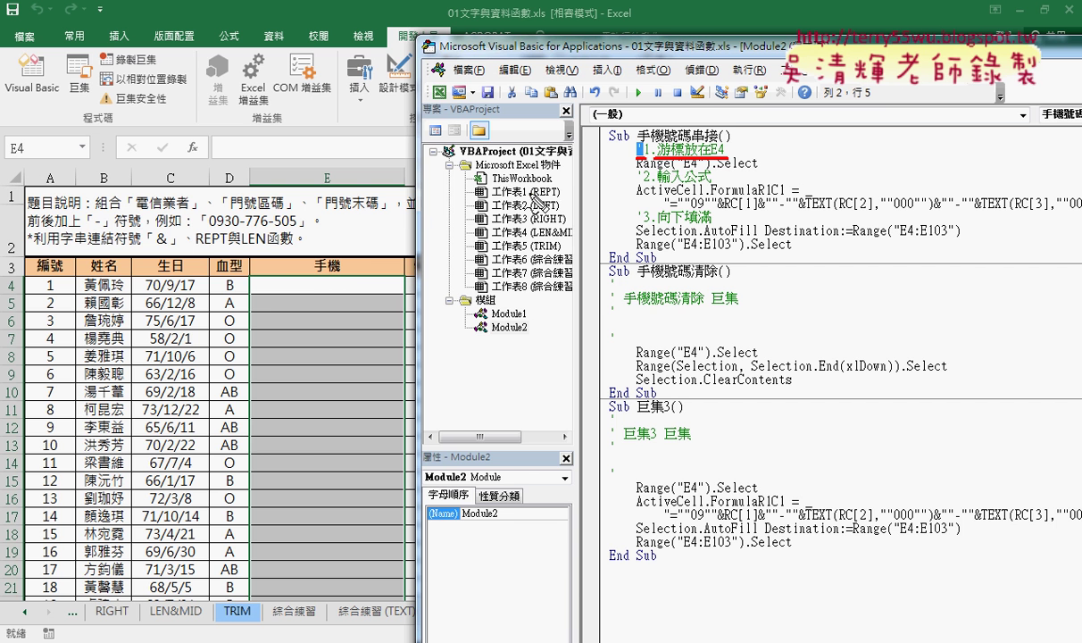
mouse_move(530, 192)
left_mouse_down()
mouse_move(627, 152)
mouse_move(623, 162)
left_mouse_up()
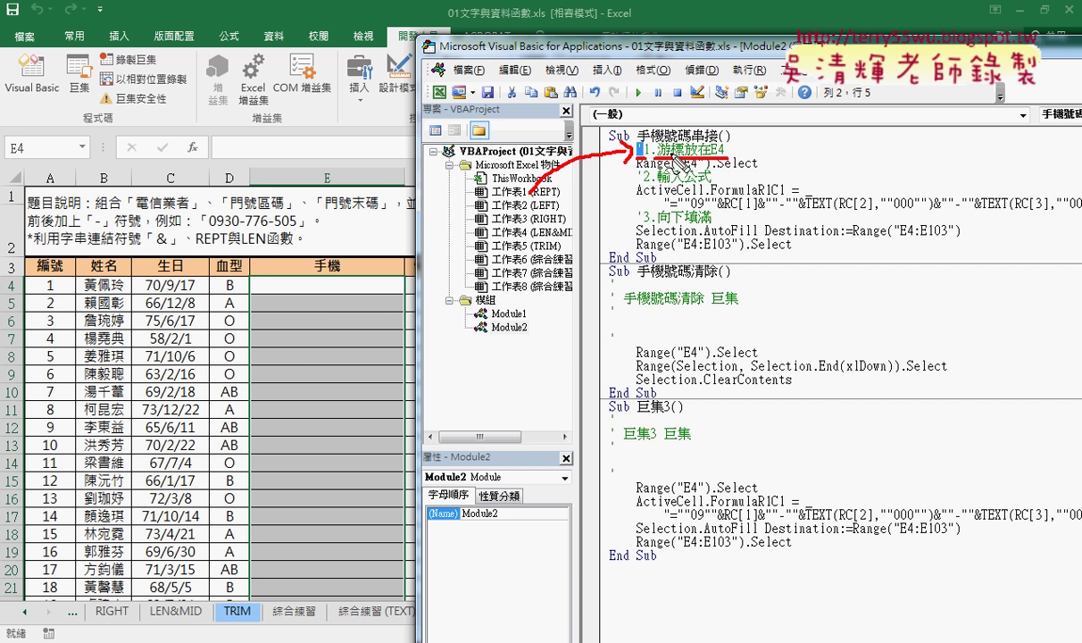
mouse_move(352, 290)
left_mouse_down()
mouse_move(294, 299)
mouse_move(347, 267)
left_mouse_up()
mouse_move(395, 198)
left_mouse_down()
mouse_move(320, 263)
mouse_move(355, 257)
left_mouse_up()
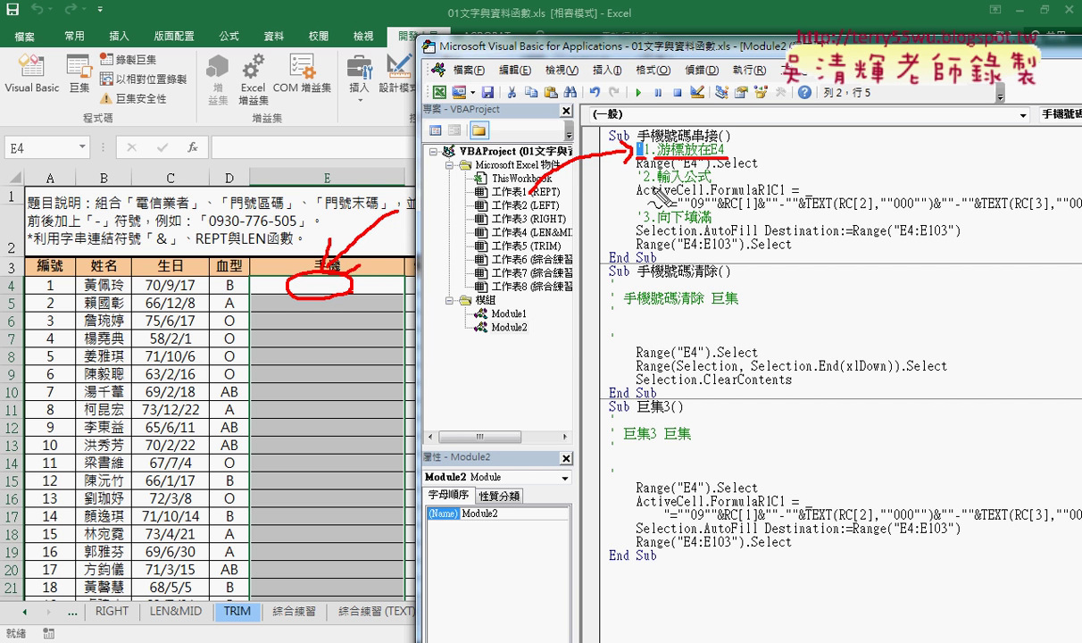
left_click_drag(659, 185, 714, 185)
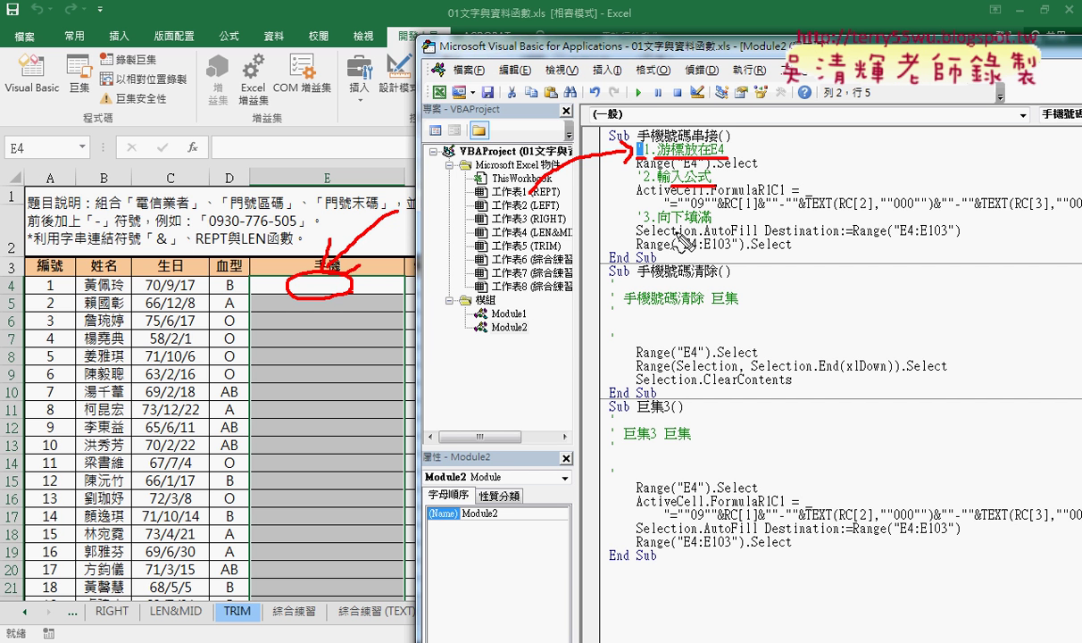
left_click_drag(710, 224, 636, 225)
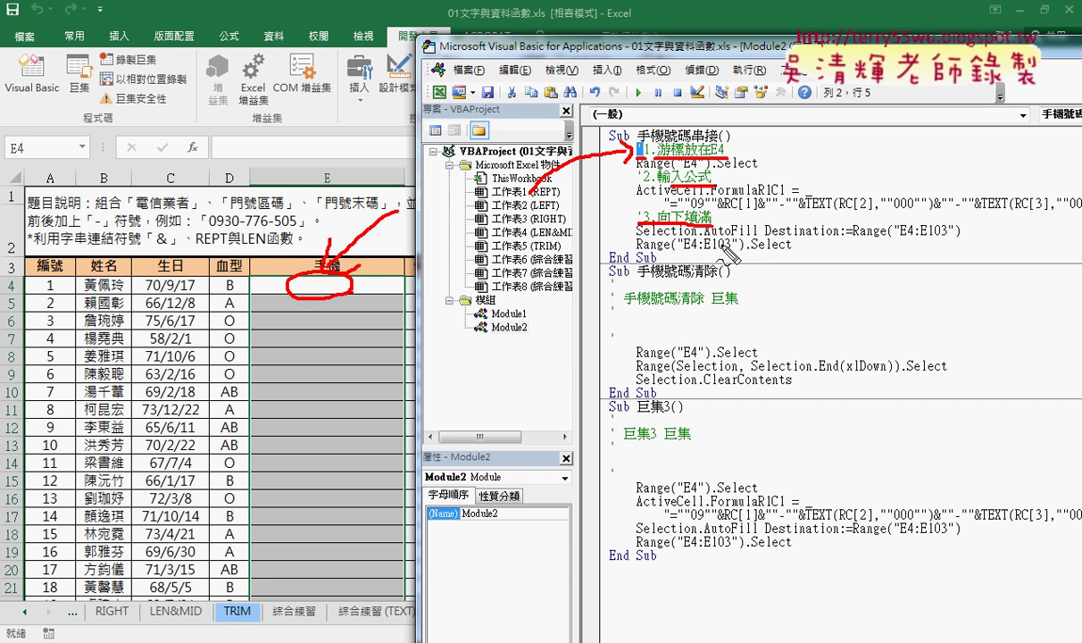
left_click_drag(96, 59, 152, 67)
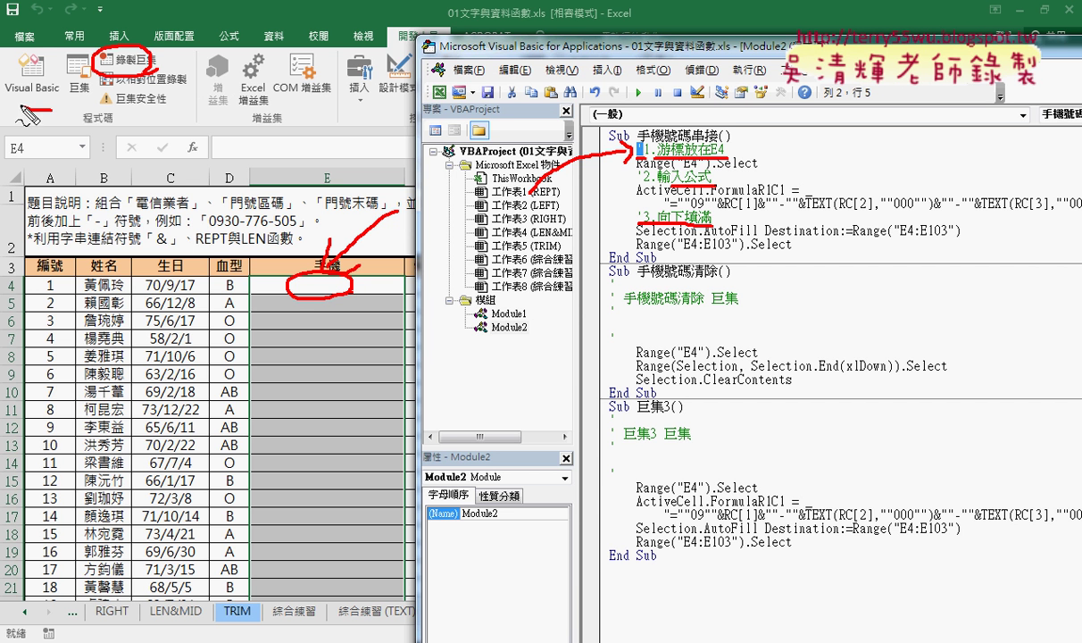
left_click_drag(35, 111, 51, 91)
mouse_move(150, 204)
left_mouse_down()
mouse_move(55, 101)
mouse_move(59, 119)
left_mouse_up()
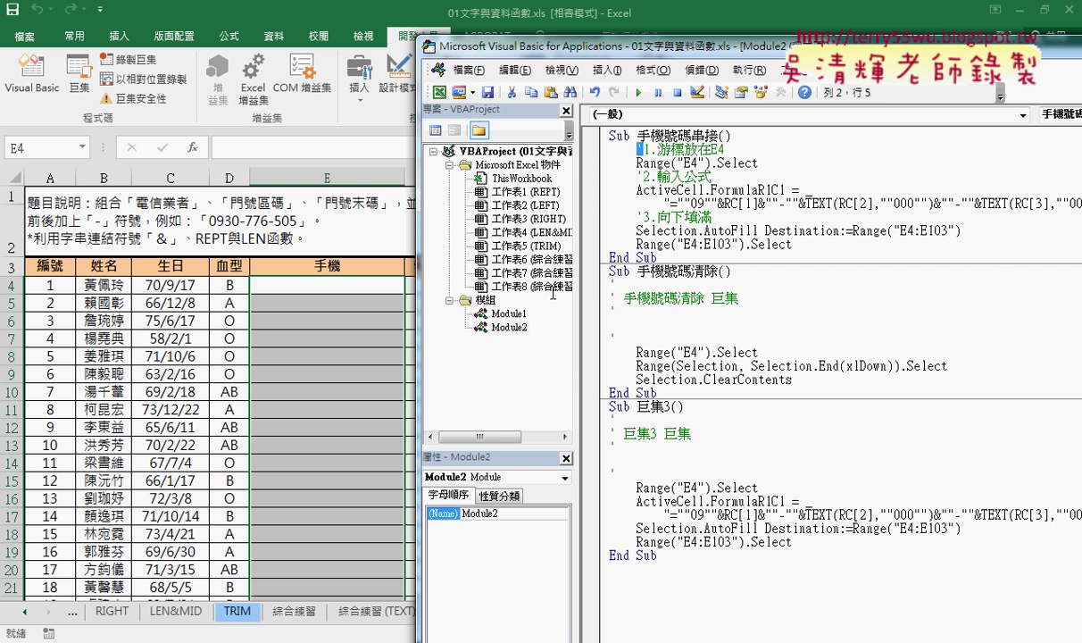
Delete the empty comment lines under Sub 手機號碼清除(), leaving its range-extend and clear-contents statements.
left_click(681, 308)
key("Up")
key("Up")
key("Up")
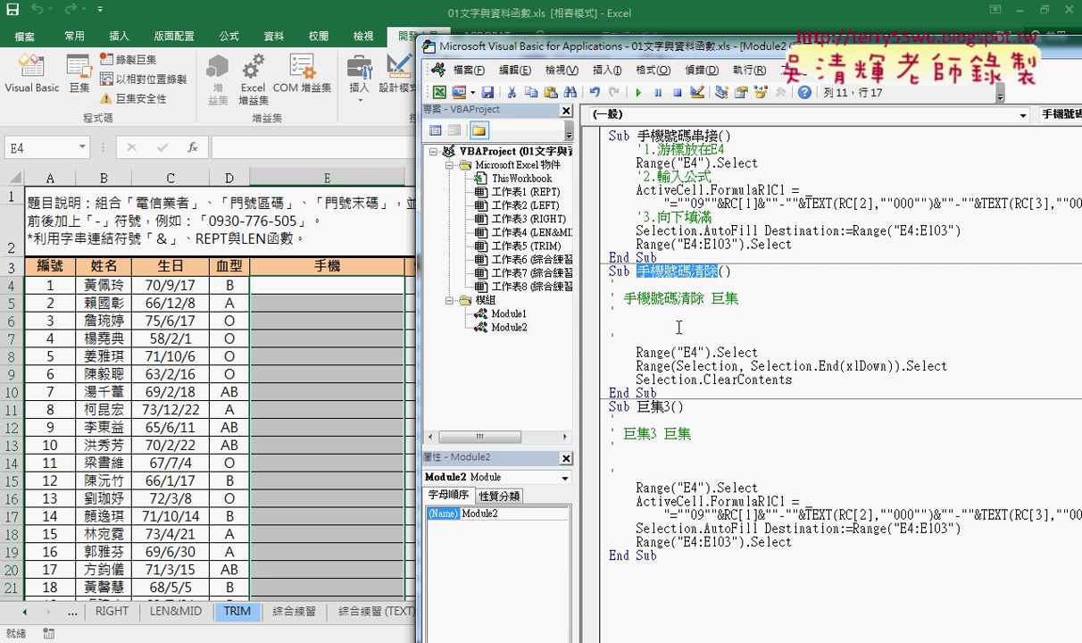
left_click_drag(616, 335, 604, 300)
key("Delete")
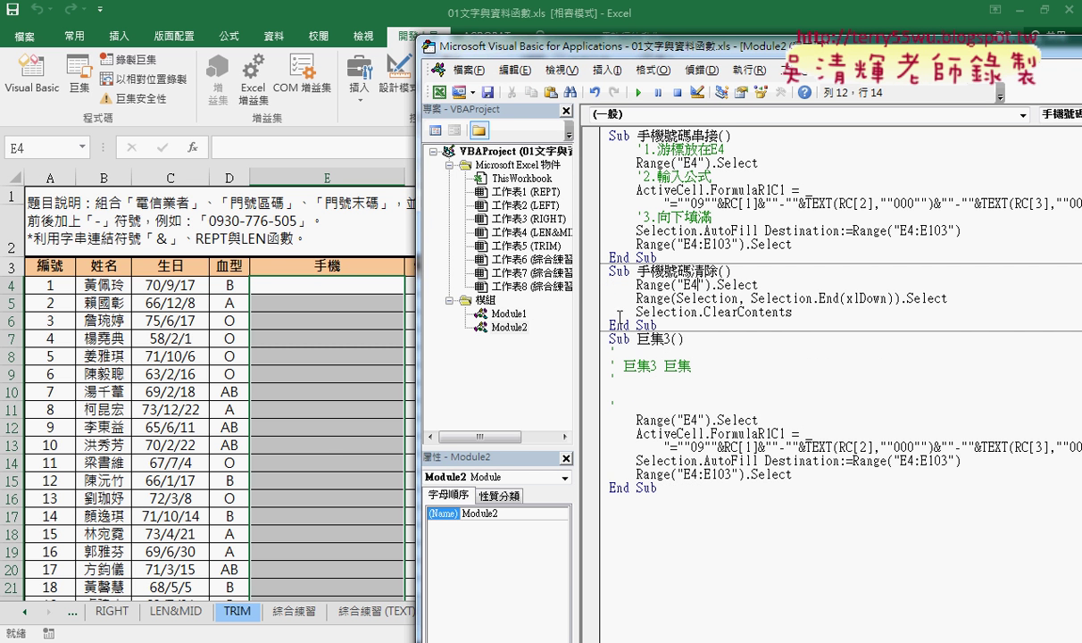
left_click_drag(638, 298, 895, 298)
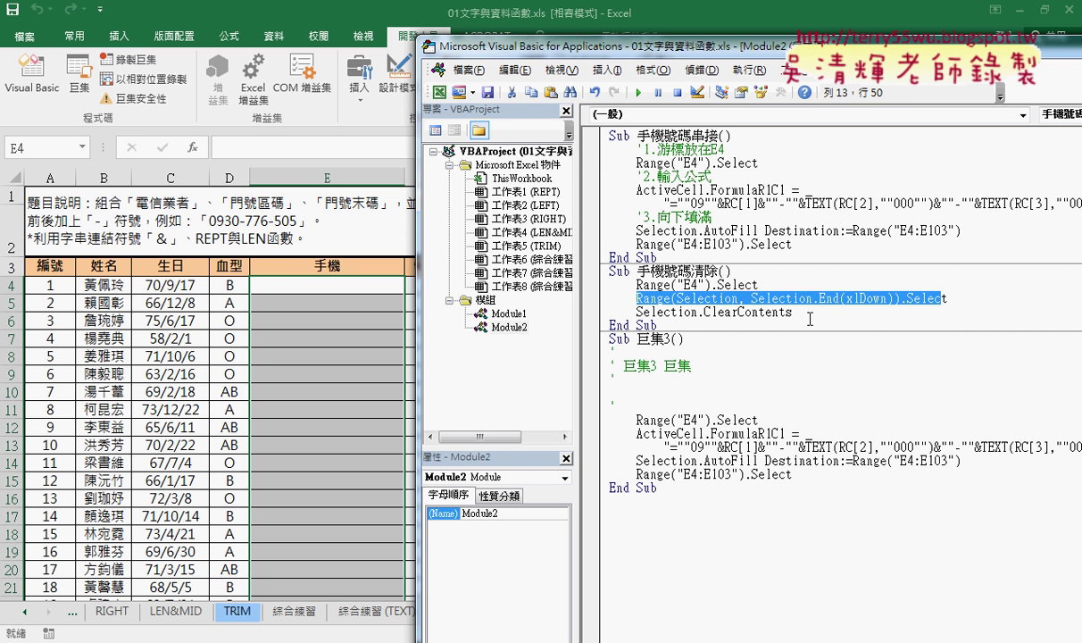
left_click_drag(792, 311, 699, 311)
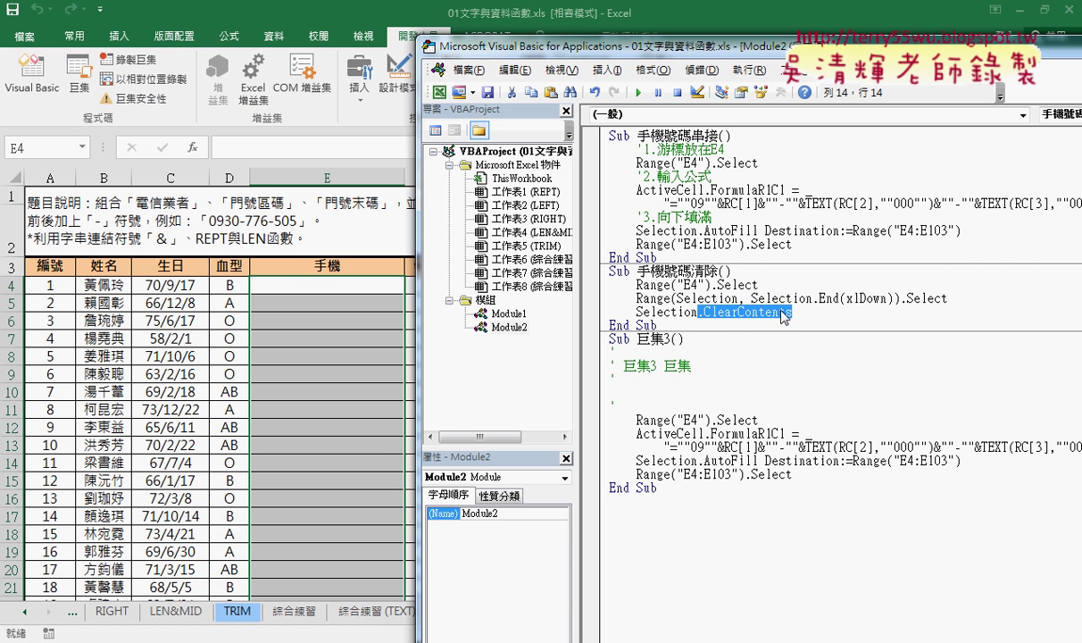
Run the 手機號碼串接 button to fill column E, then 手機號碼清除 to clear it, and open Macros.
left_click(723, 312)
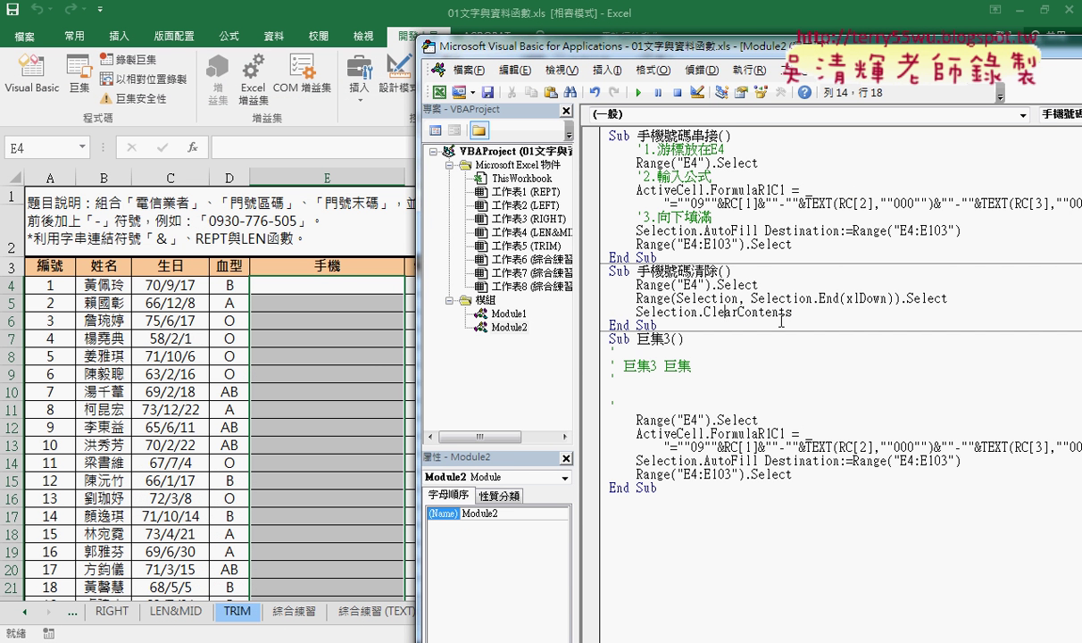
left_click(322, 425)
left_click(730, 267)
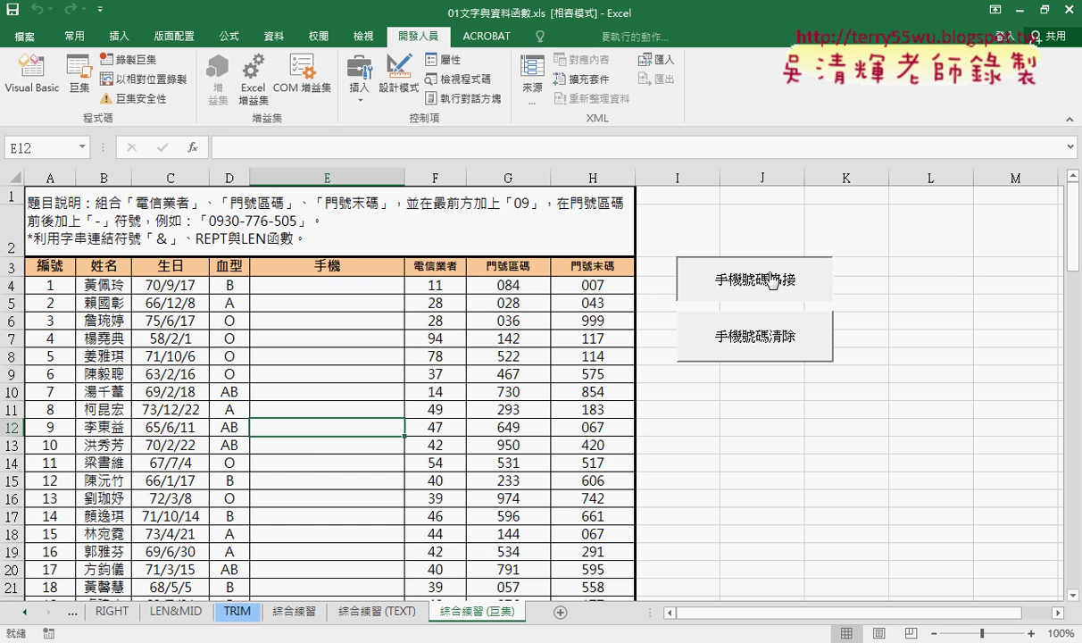
left_click(775, 337)
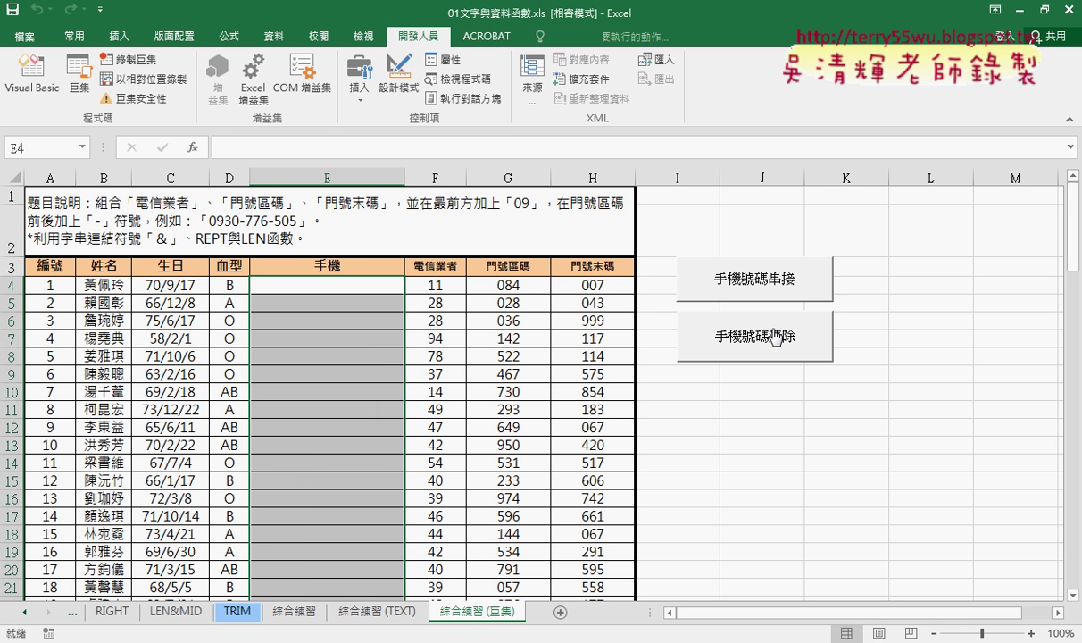
left_click(80, 89)
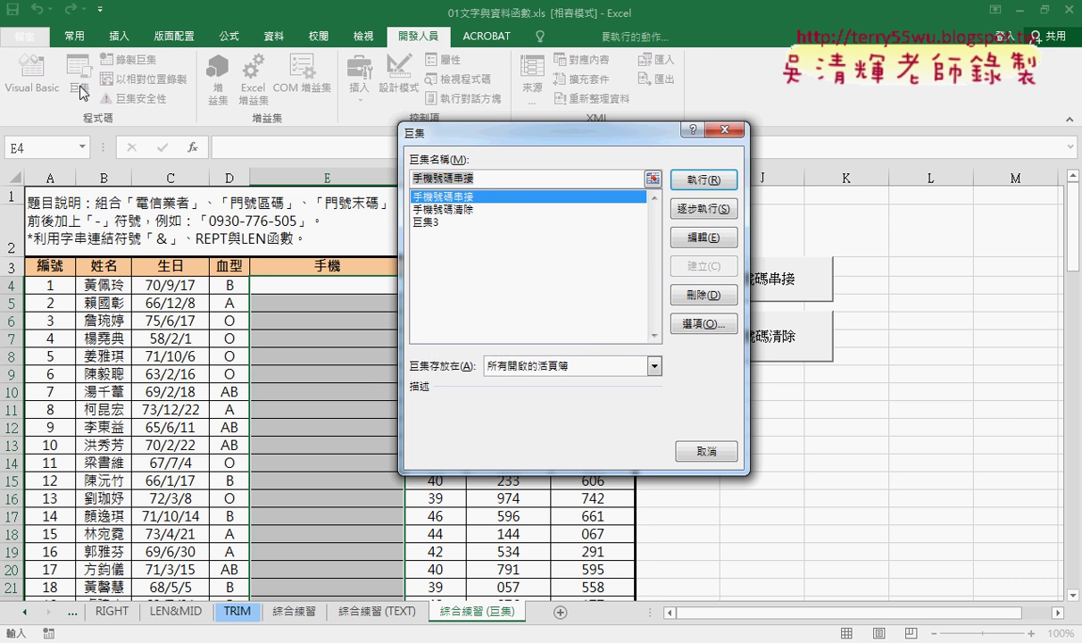
Edit 手機號碼串接 from the Macro dialog and highlight its first two comments, including '2.輸入公式.
left_click(689, 236)
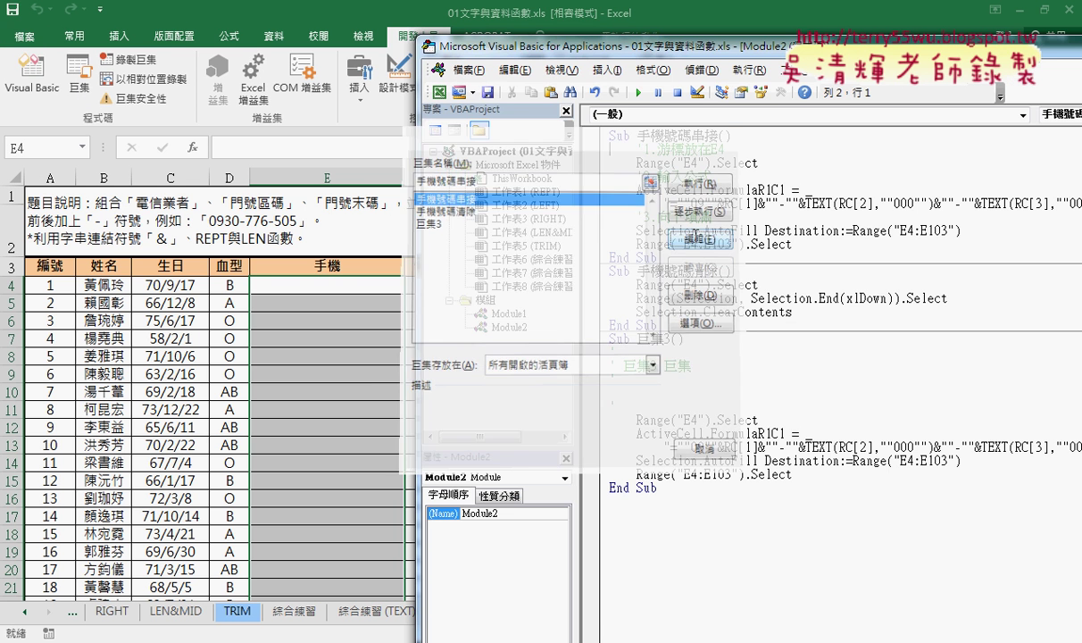
left_click(671, 257)
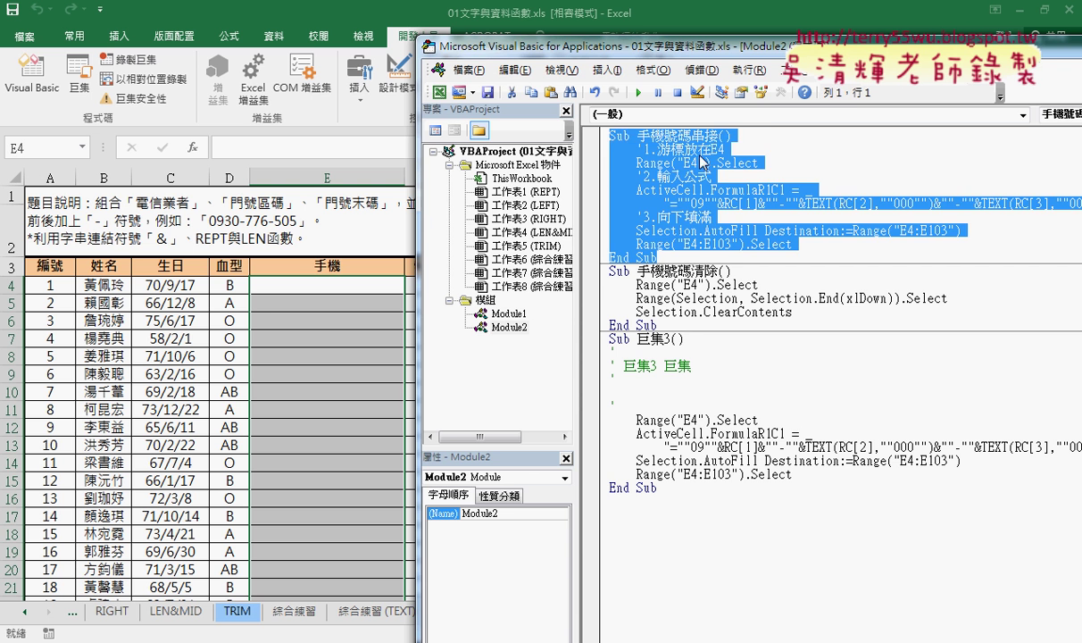
left_click_drag(724, 149, 636, 149)
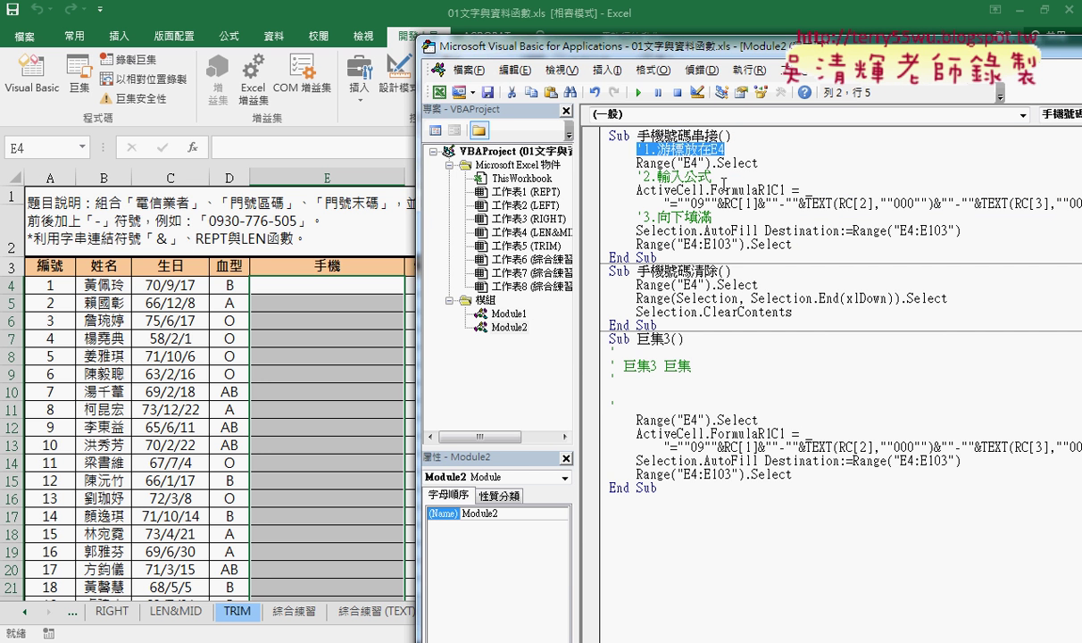
left_click_drag(711, 177, 630, 177)
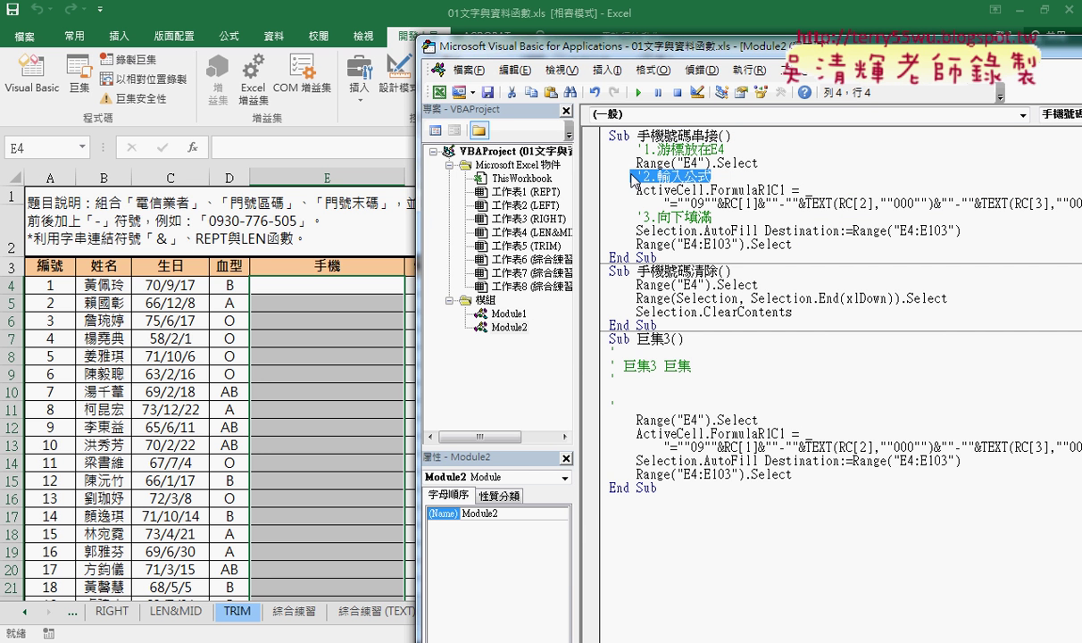